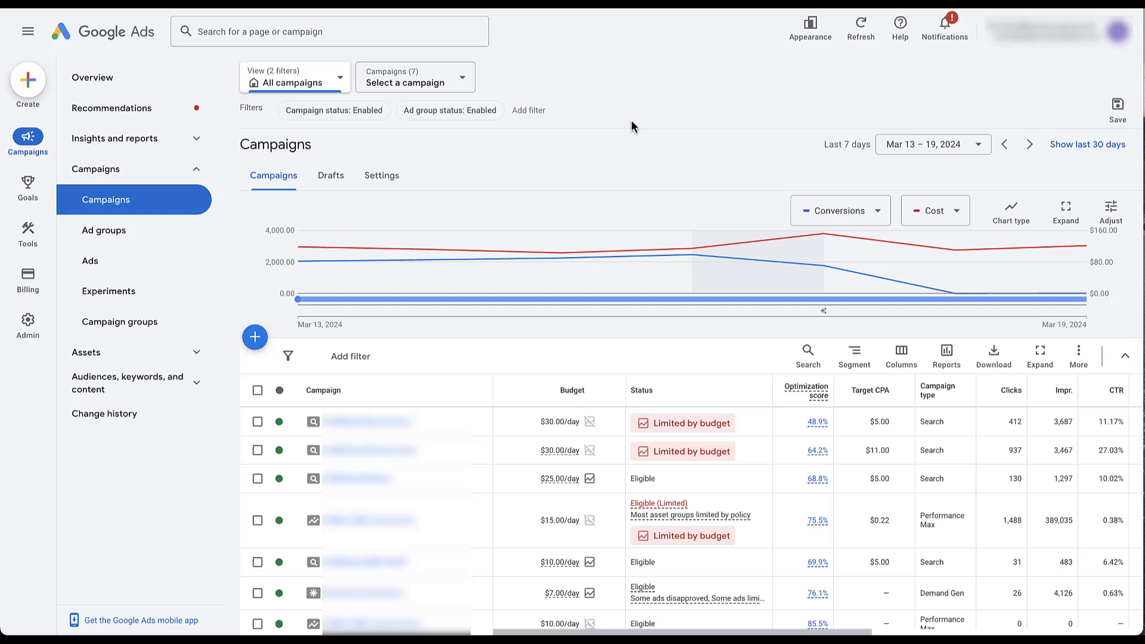
- Open the Performance Max campaign's Insights page and scroll to the Consumer spotlight search terms
click(395, 521)
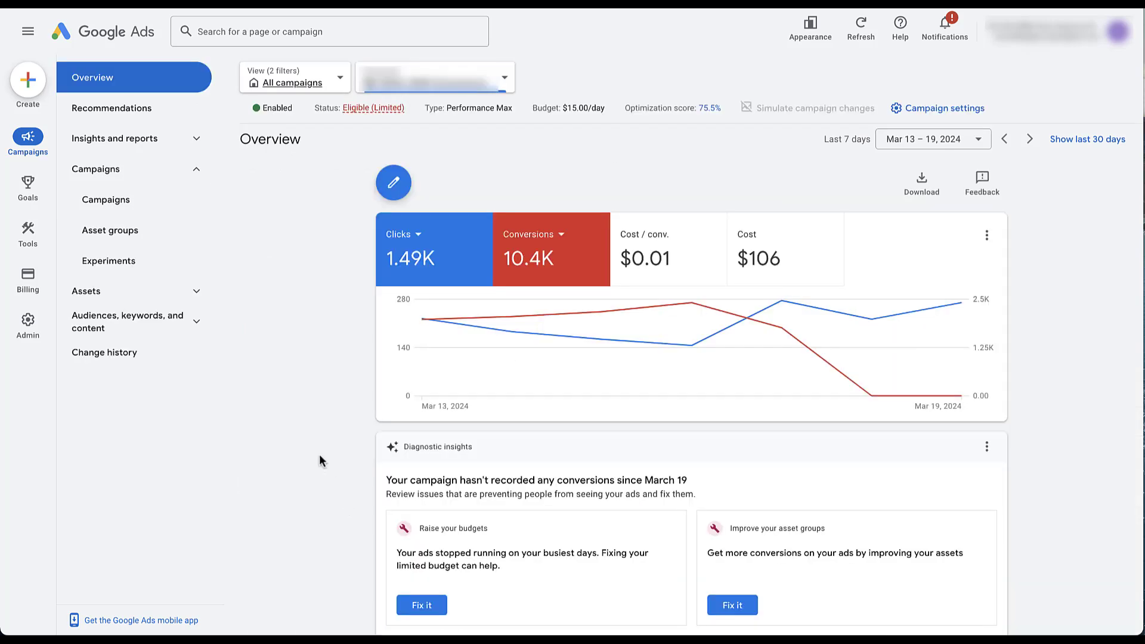
click(199, 142)
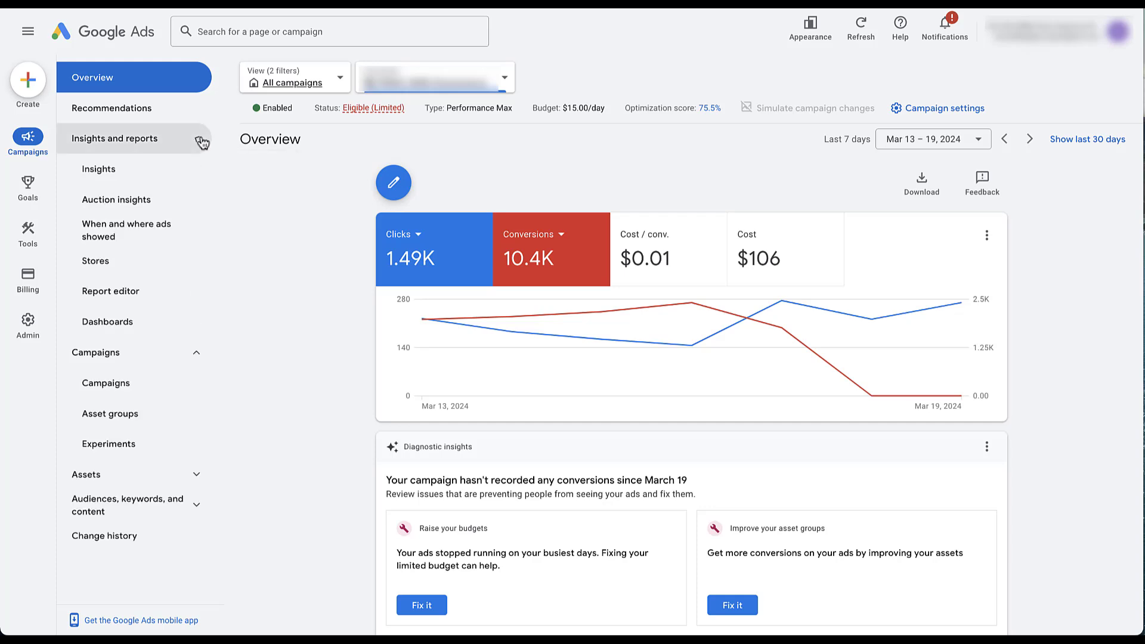
click(152, 170)
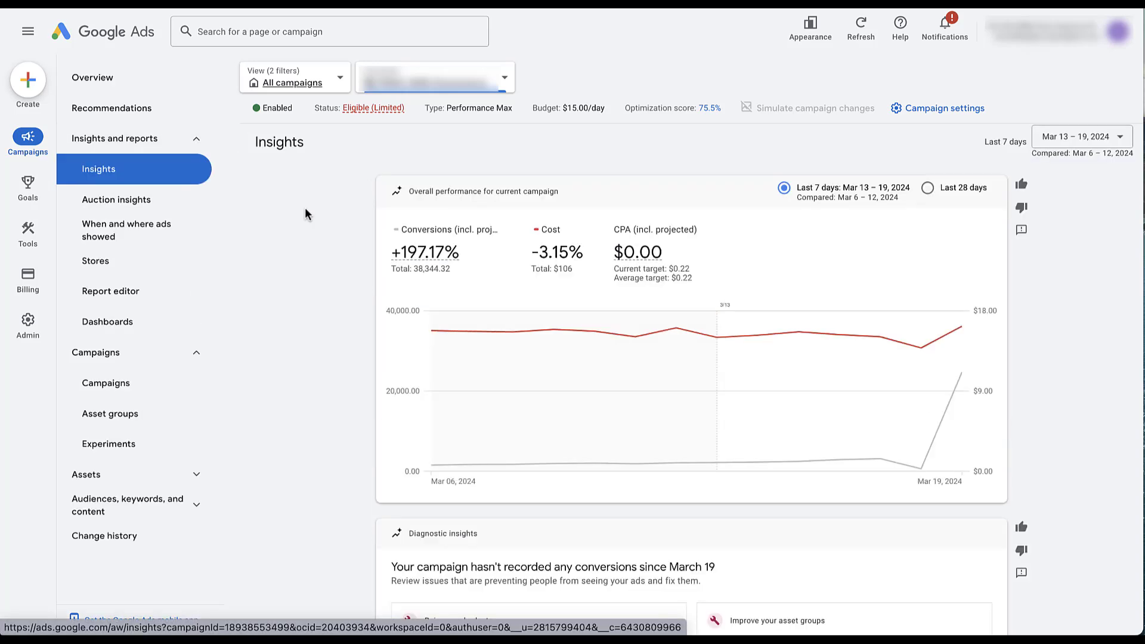
scroll(305, 207, down, 9)
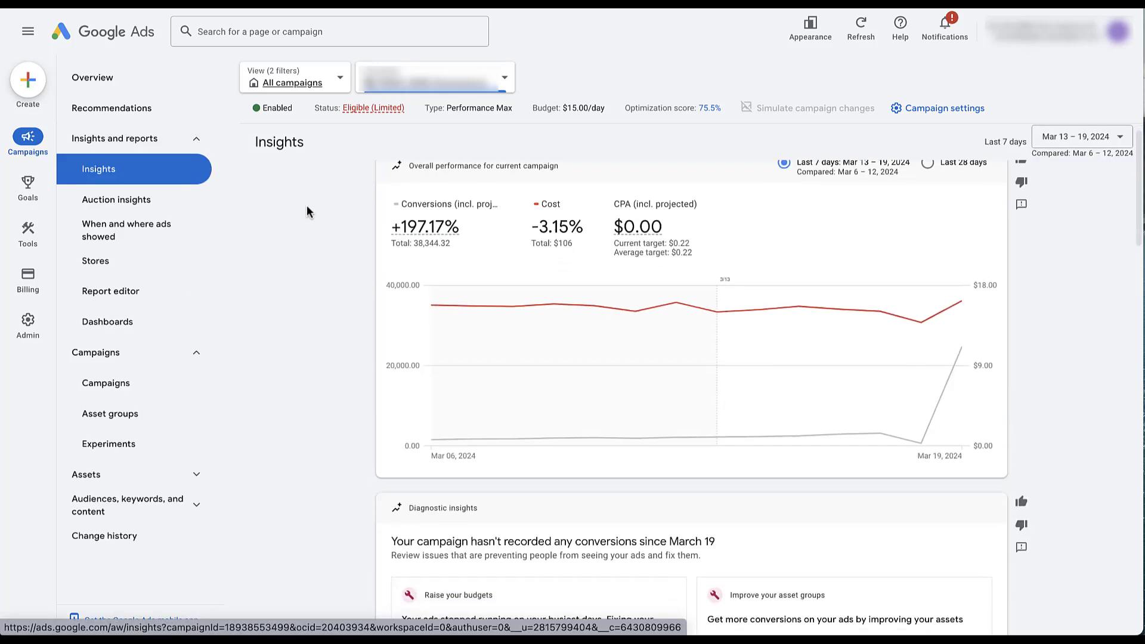
scroll(307, 207, down, 5)
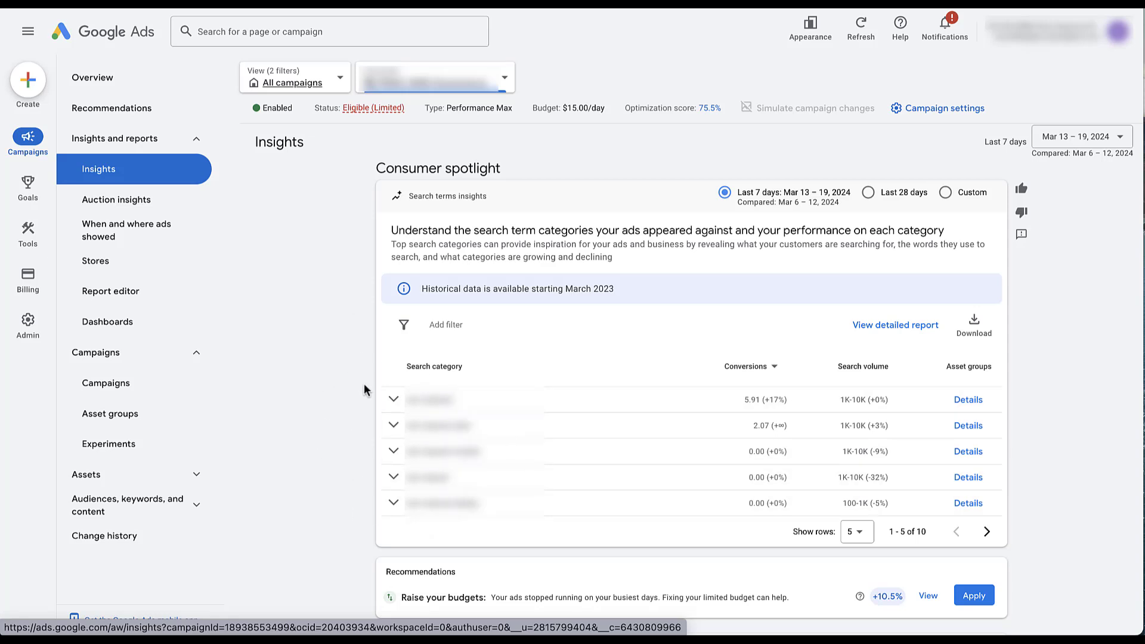
- Expand the first and third search category rows to reveal the third category's four sub-categories
click(394, 400)
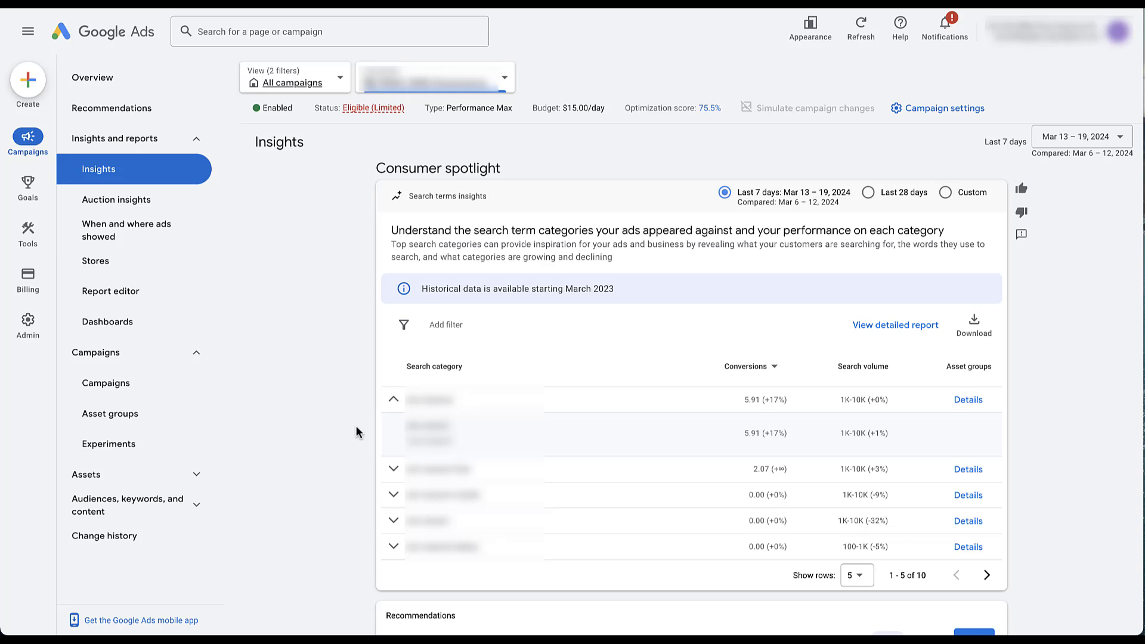
click(393, 497)
scroll(339, 529, down, 2)
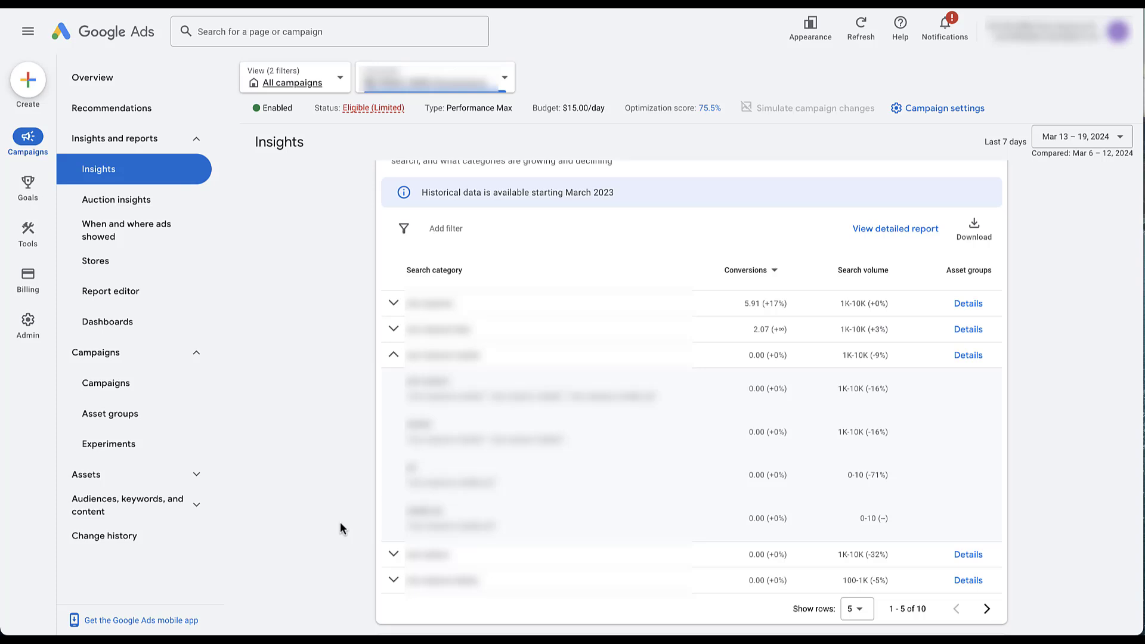
scroll(340, 524, down, 1)
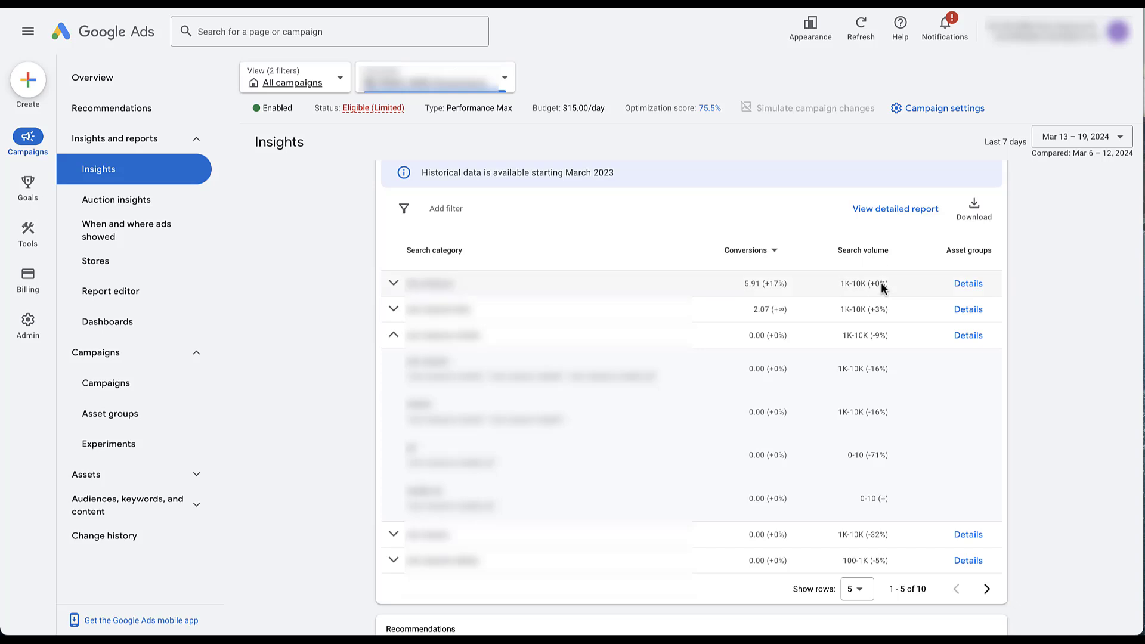
click(775, 255)
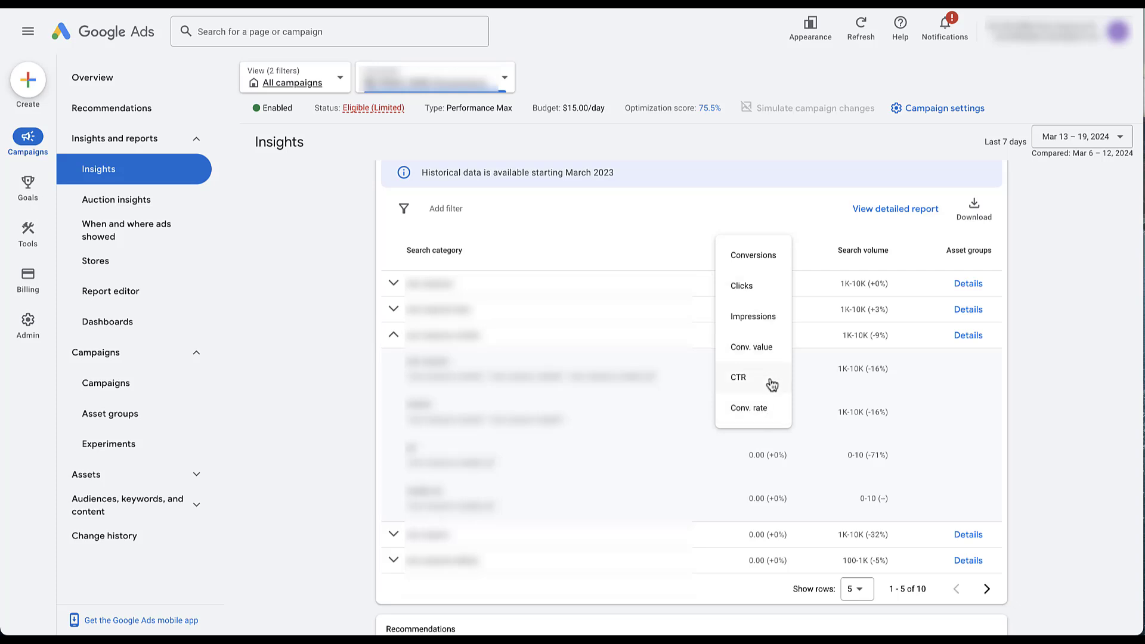
click(816, 207)
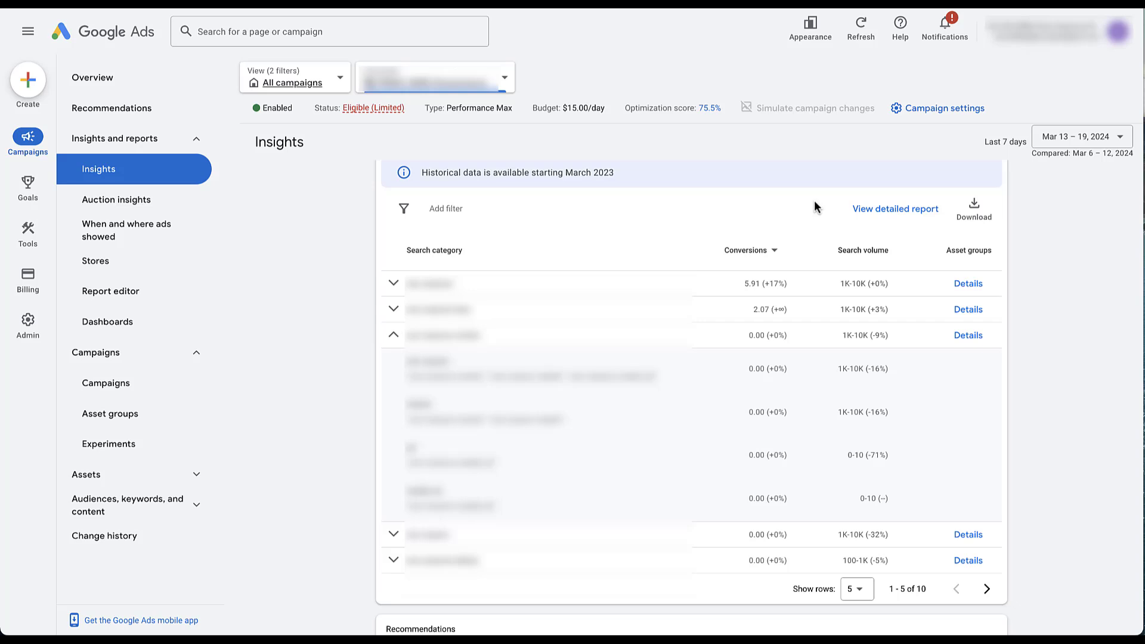
- Open the detailed Search terms report, browse its category rows, and select the pmax_search_terms_v2 code
click(894, 210)
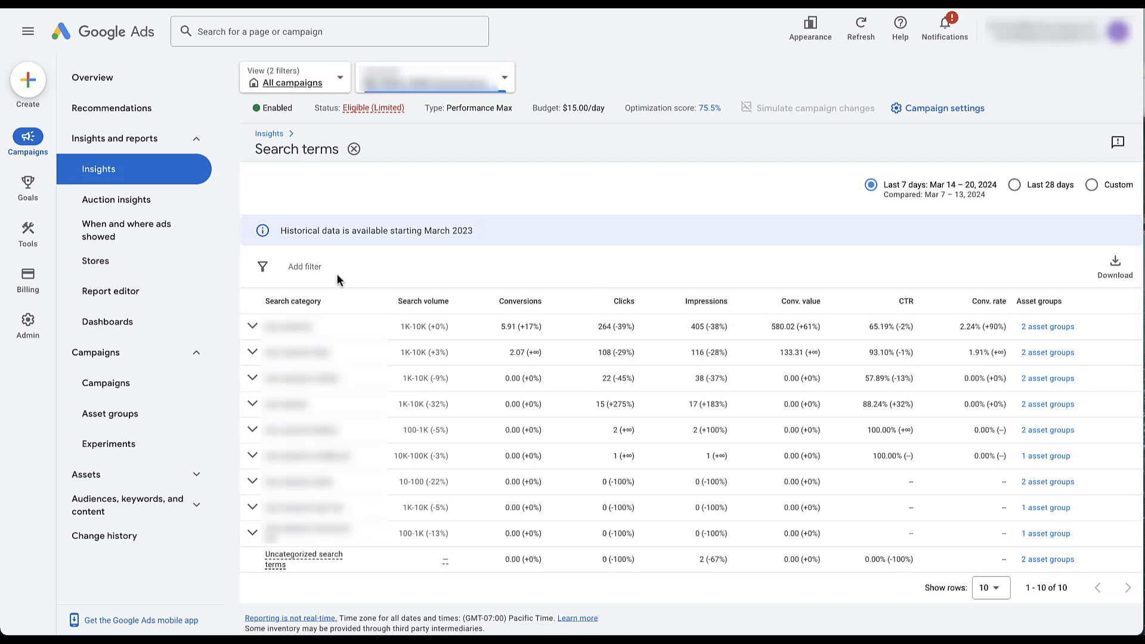
click(252, 328)
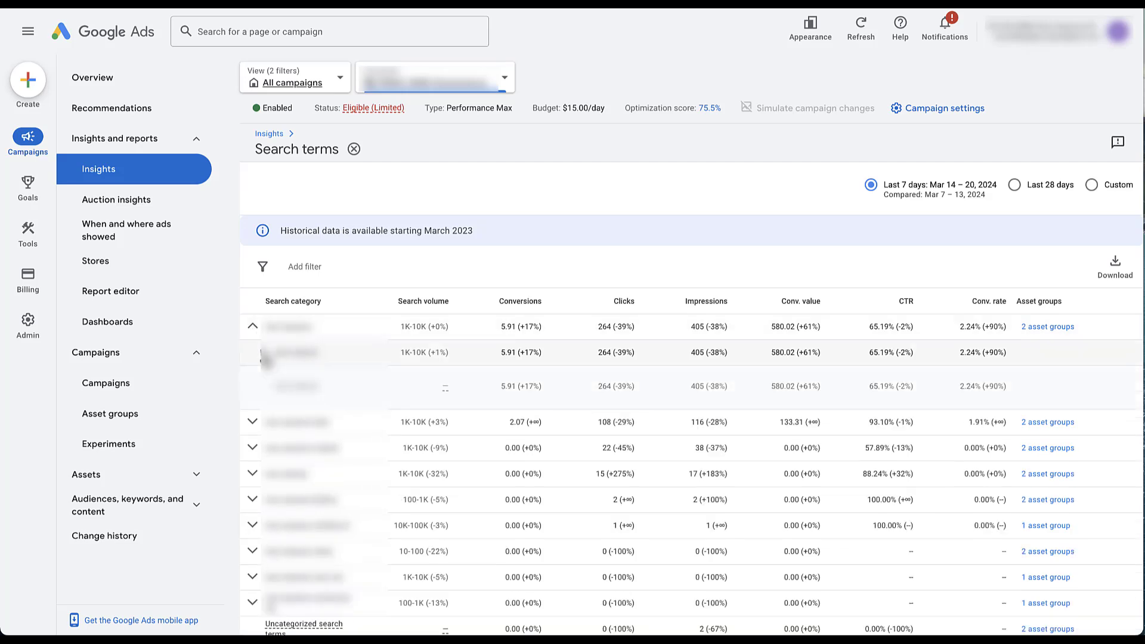
click(251, 427)
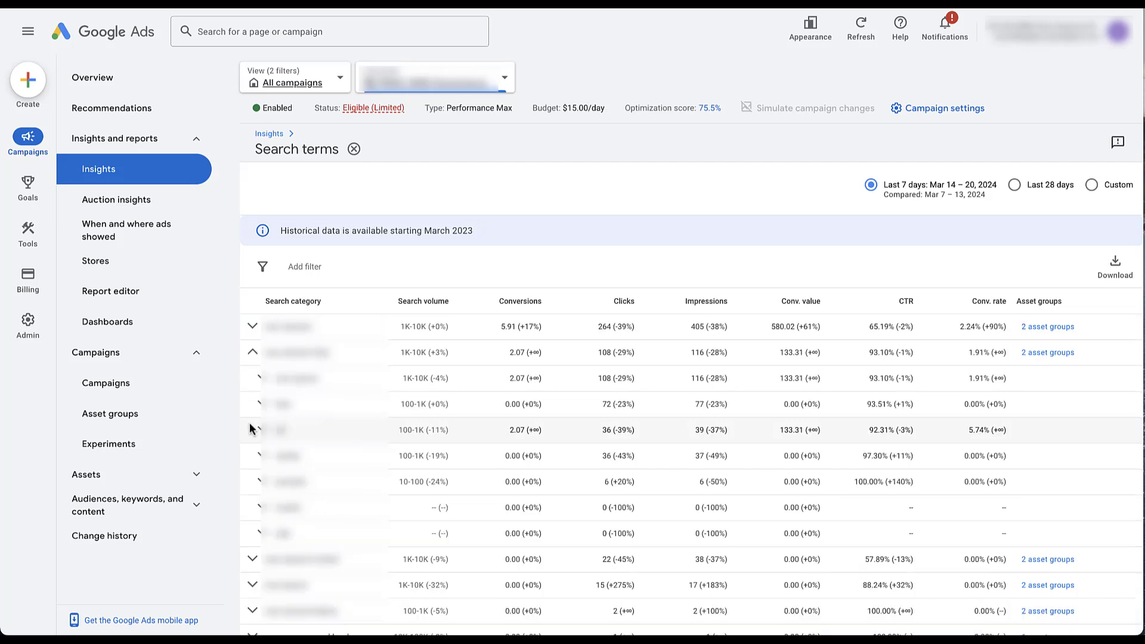
click(253, 355)
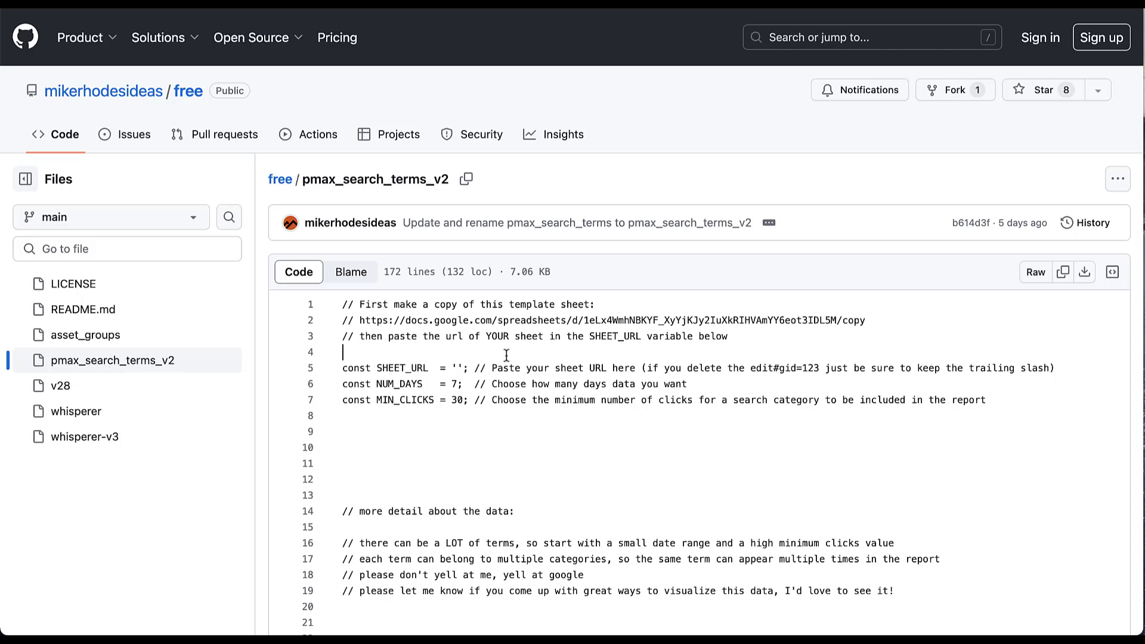
key(ctrl+a)
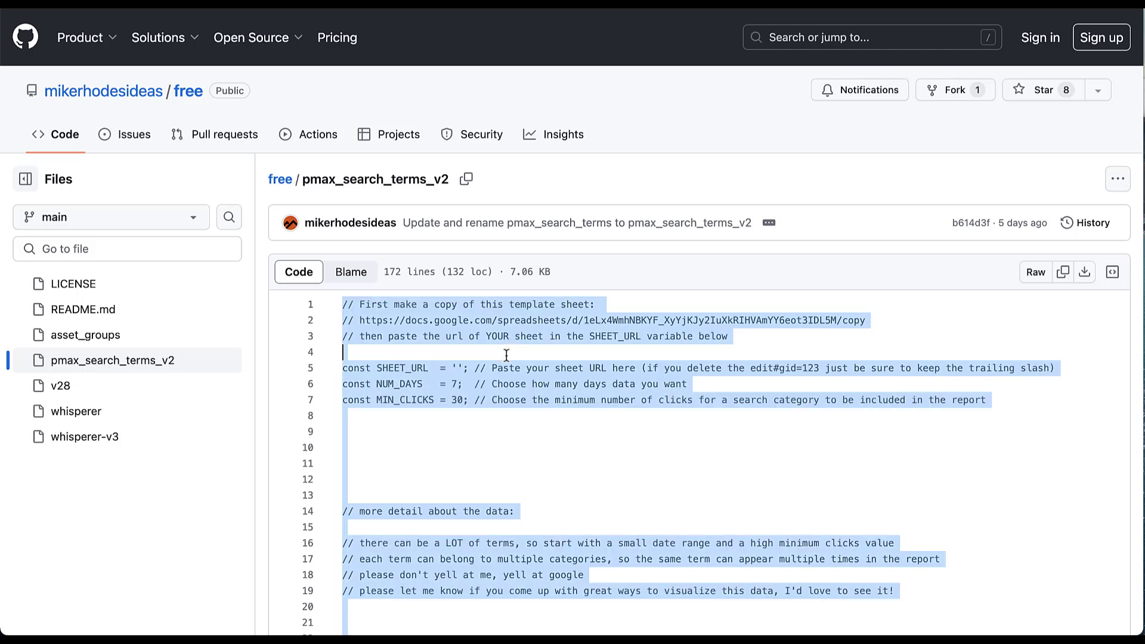
click(507, 356)
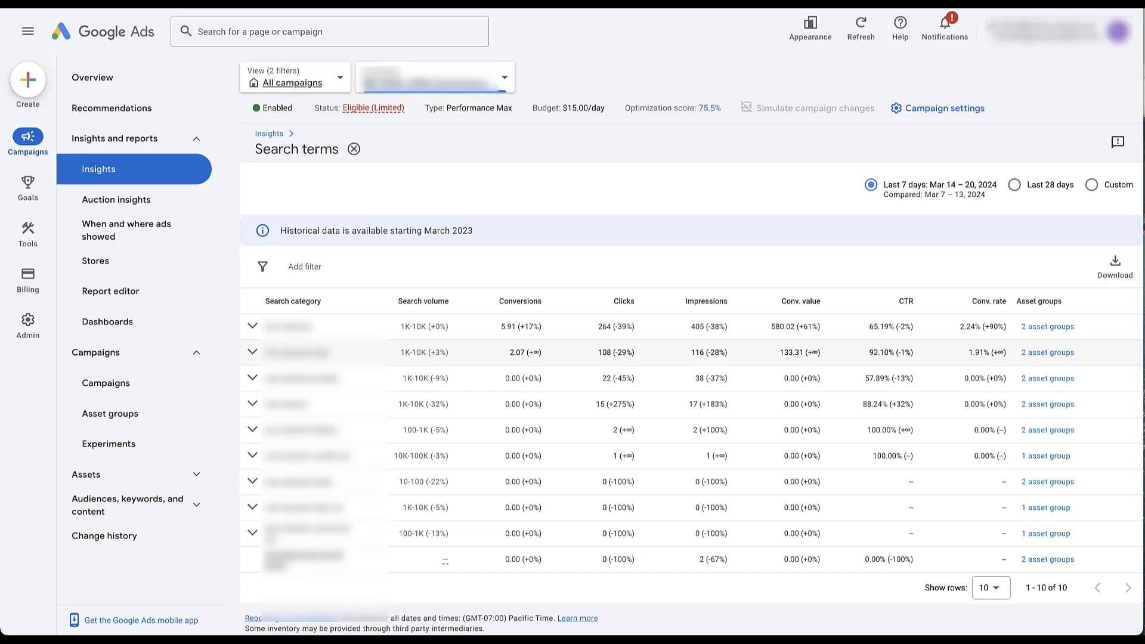
- Create a new blank script from Tools > Bulk actions > Scripts
mouse_move(45, 230)
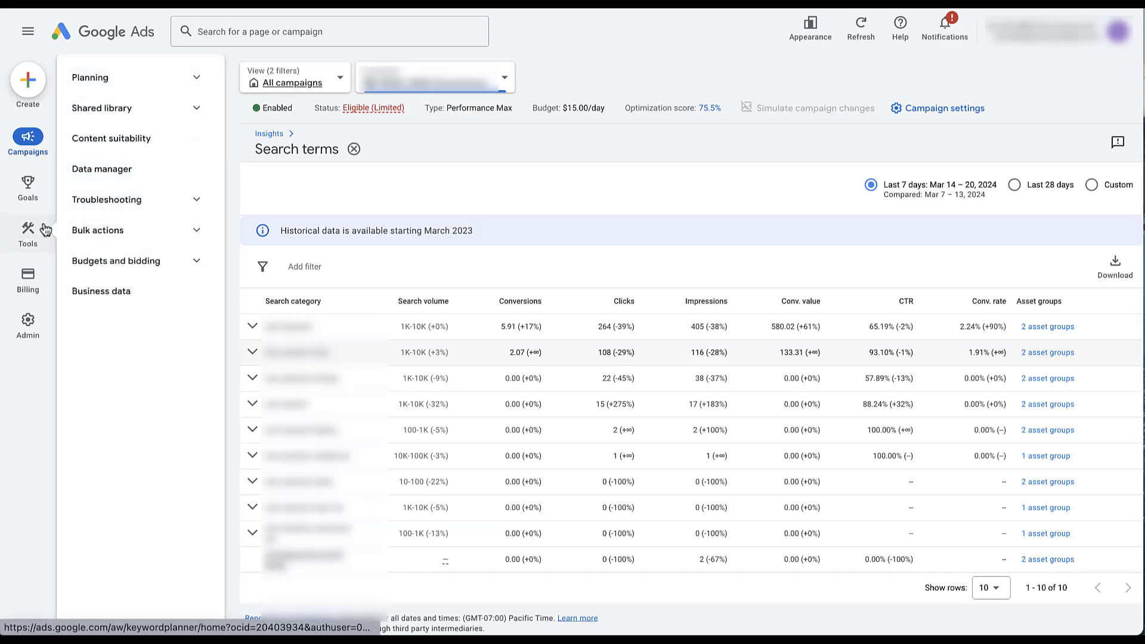
click(199, 231)
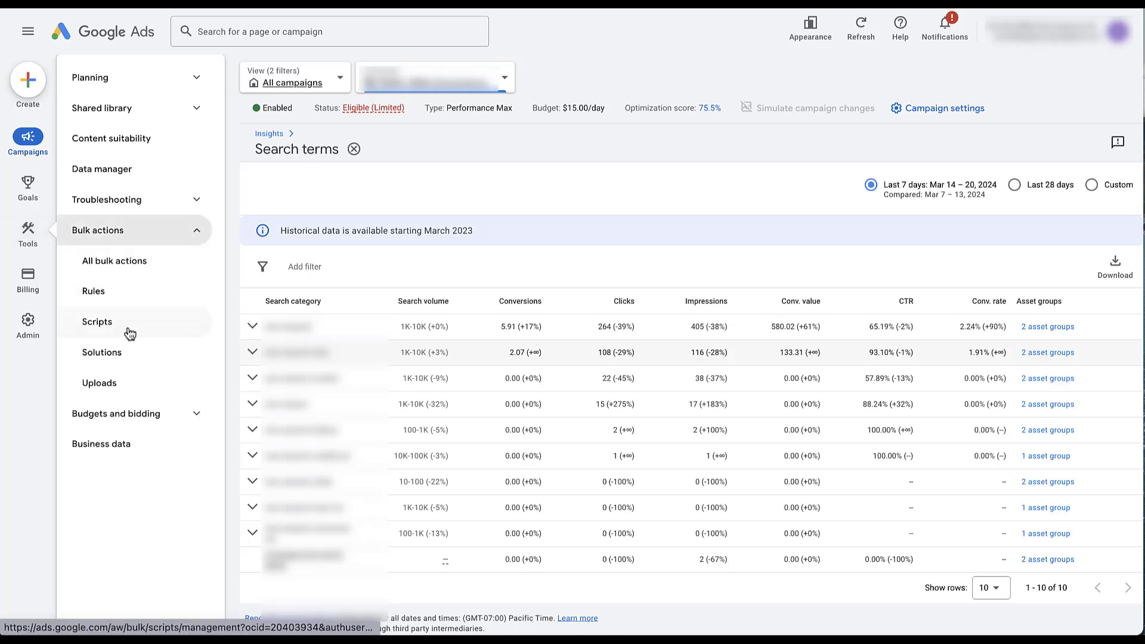
click(129, 332)
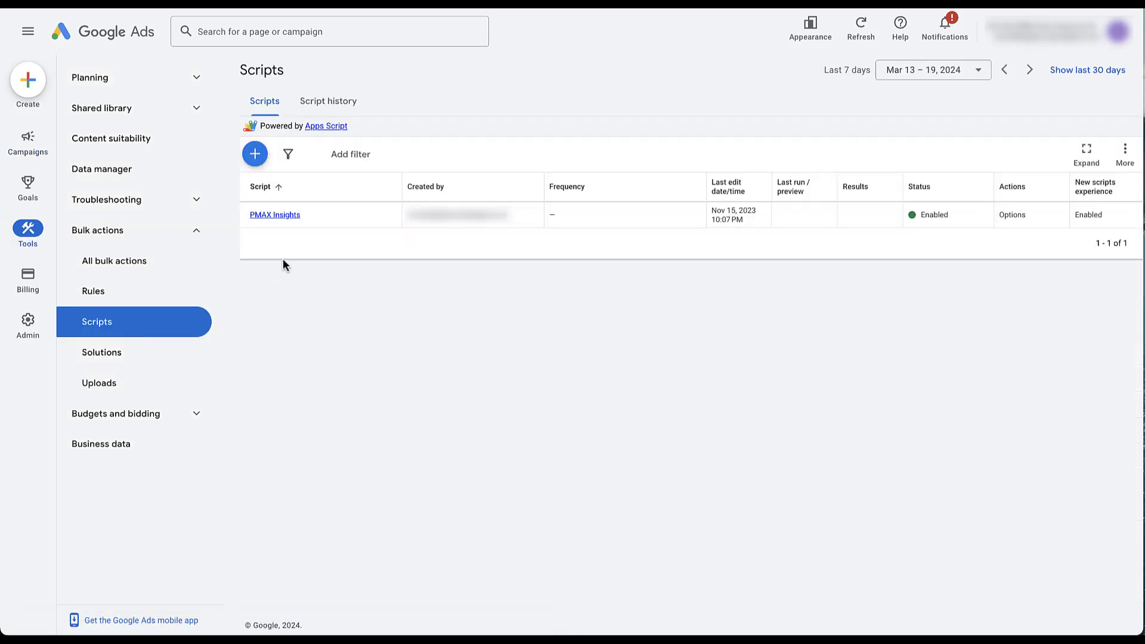
click(256, 159)
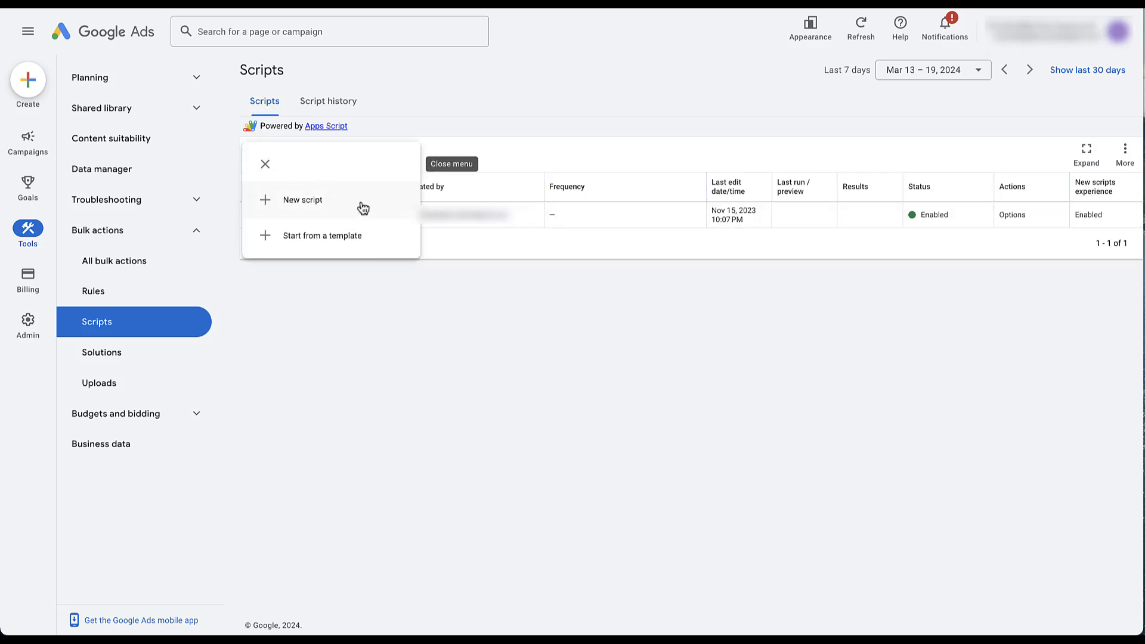
click(363, 207)
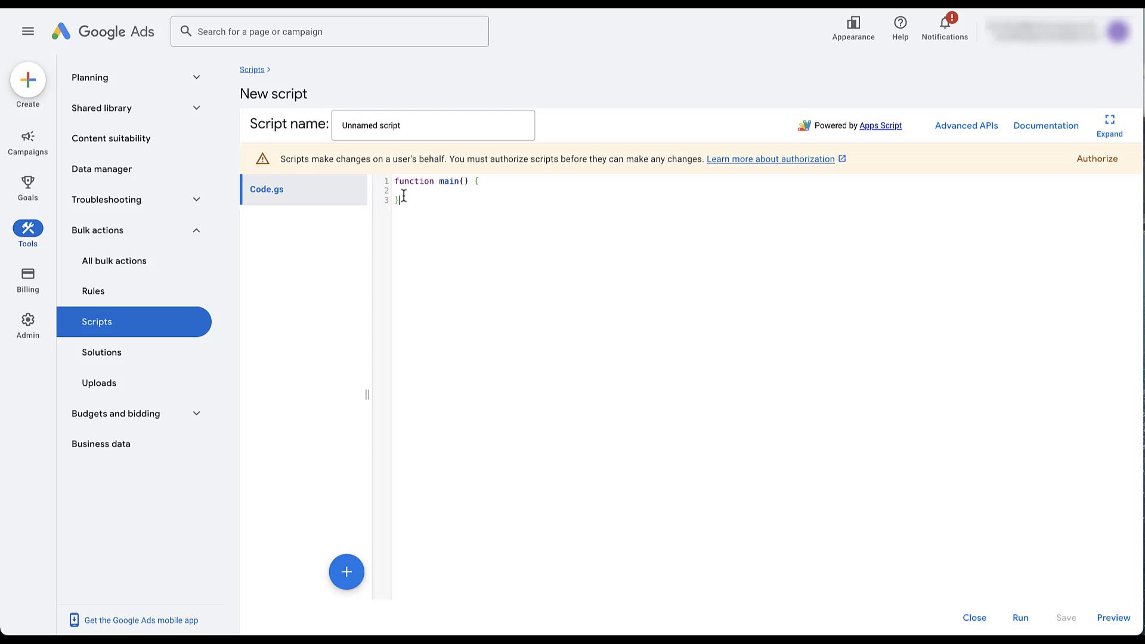
- Paste the PMax search terms script over the main() stub and select the template URL on line 2
drag(396, 182, 438, 217)
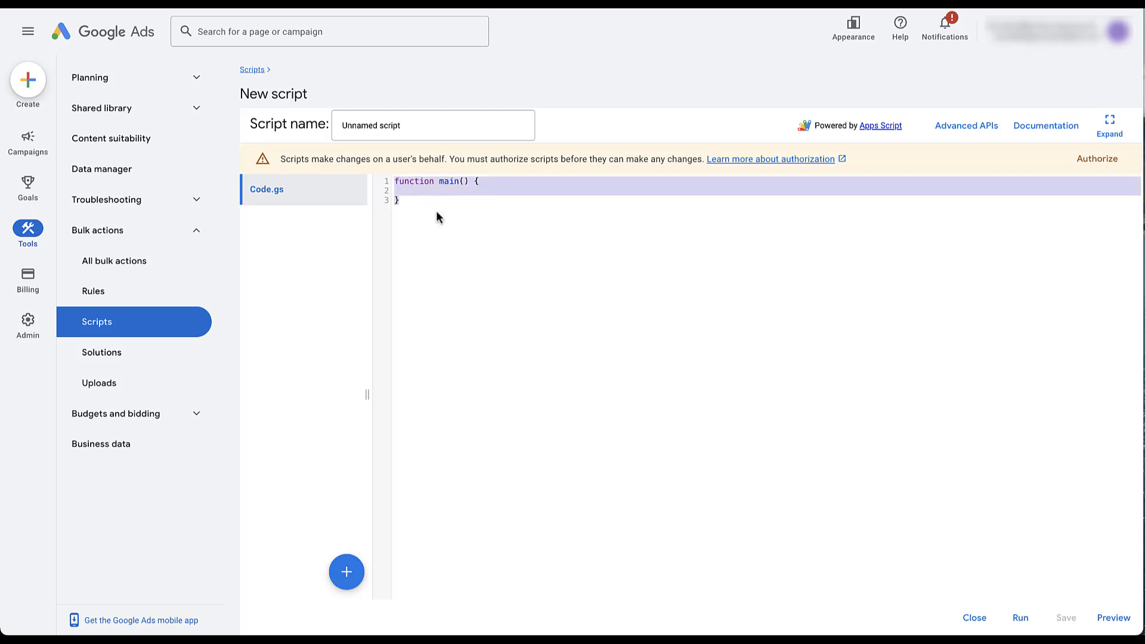
key(ctrl+v)
drag(509, 596, 383, 596)
click(611, 587)
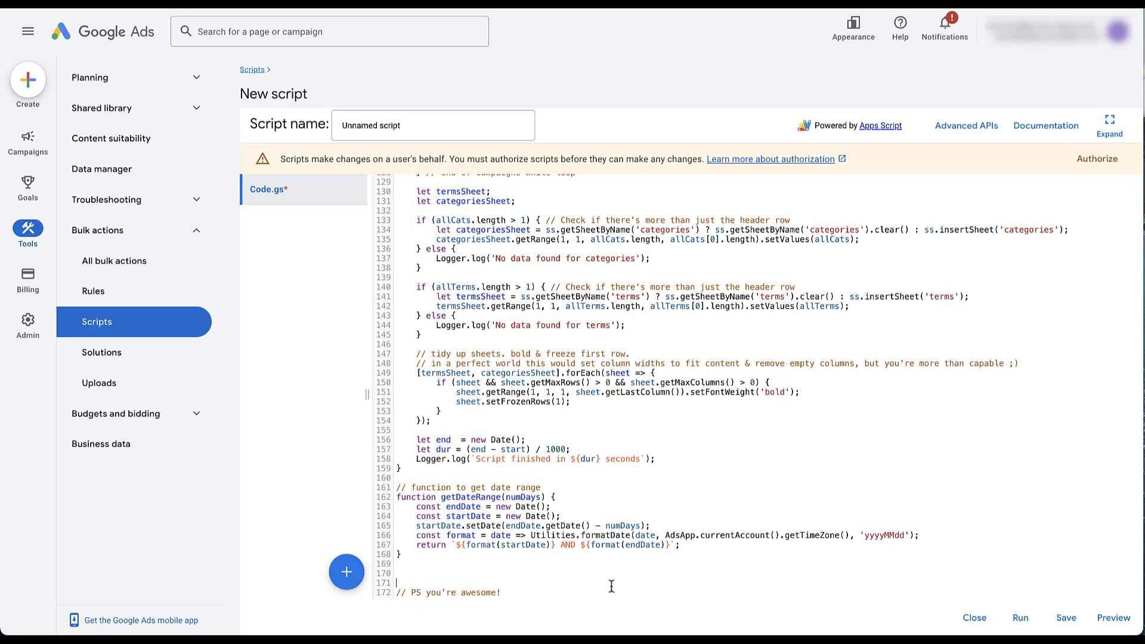
scroll(594, 532, up, 15)
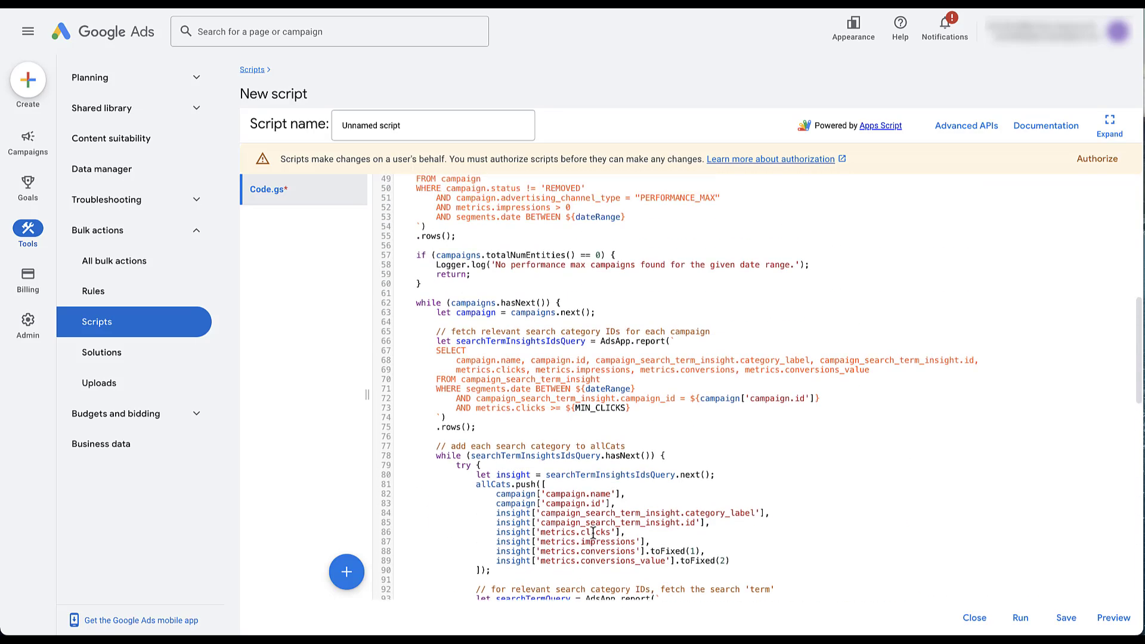
scroll(593, 532, up, 7)
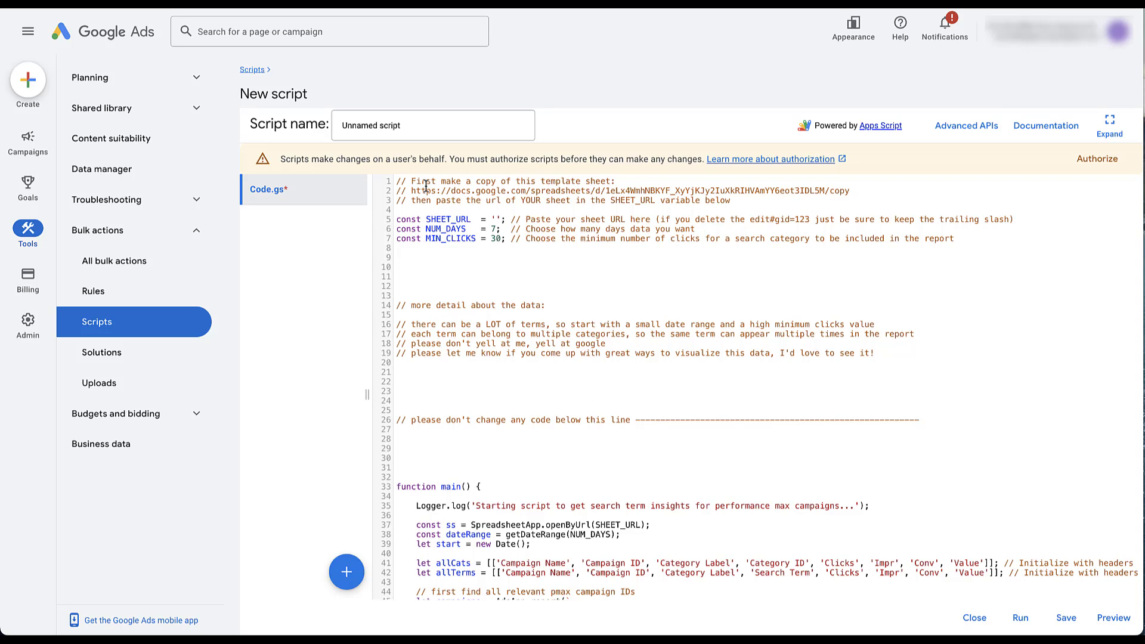
drag(412, 193, 850, 192)
key(super+c)
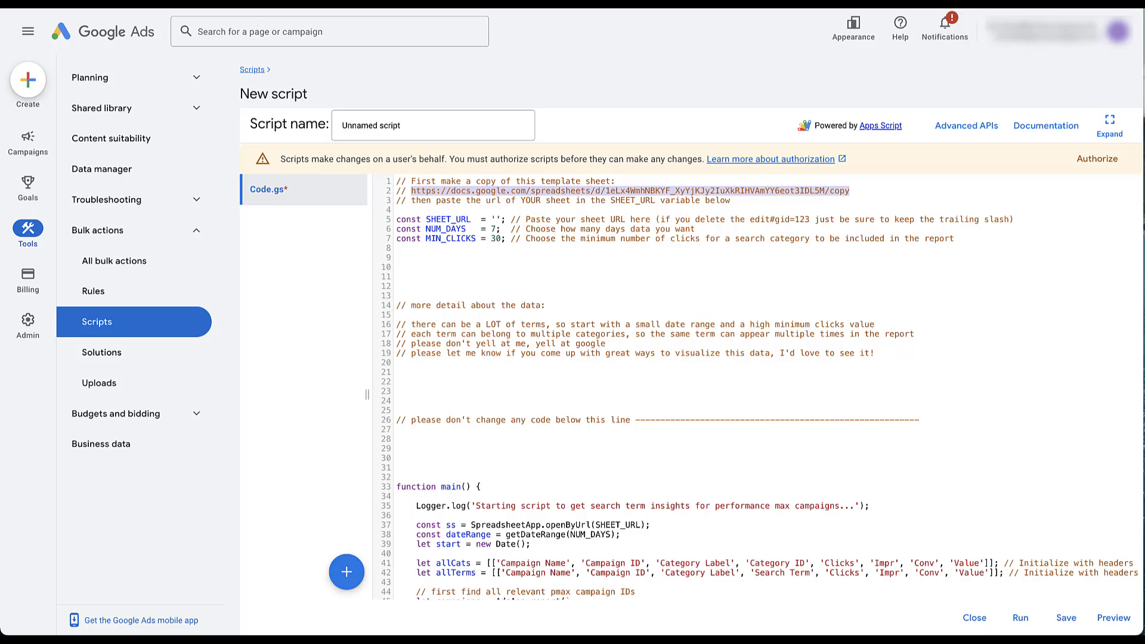
- Load the template sheet link in a new tab and make a personal copy of it
key(super+t)
key(super+v)
key(Return)
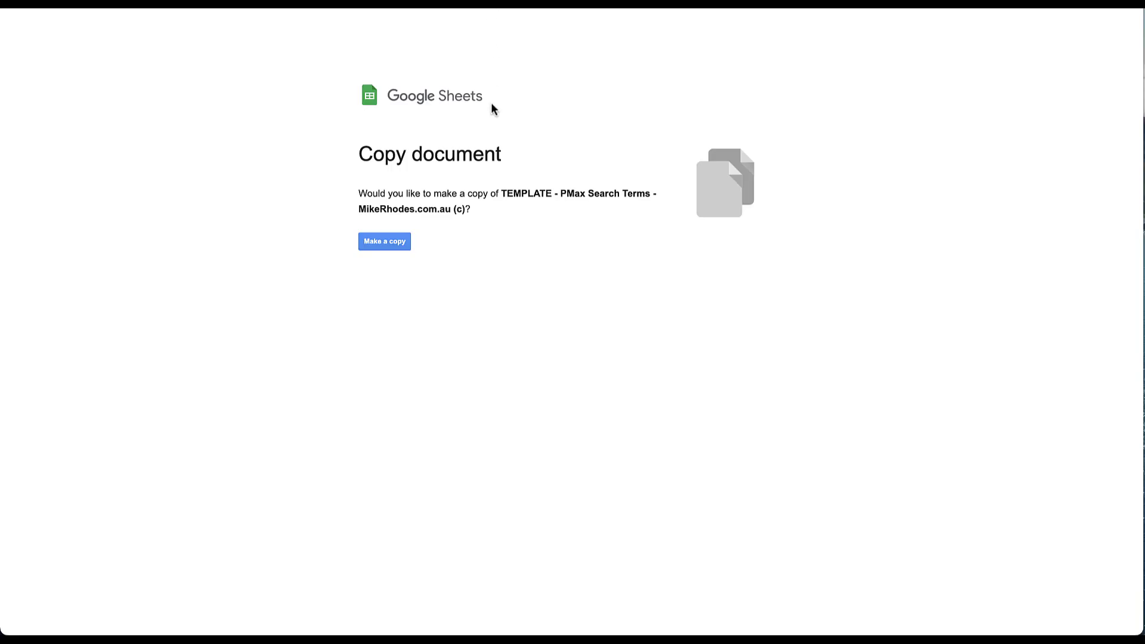
click(385, 242)
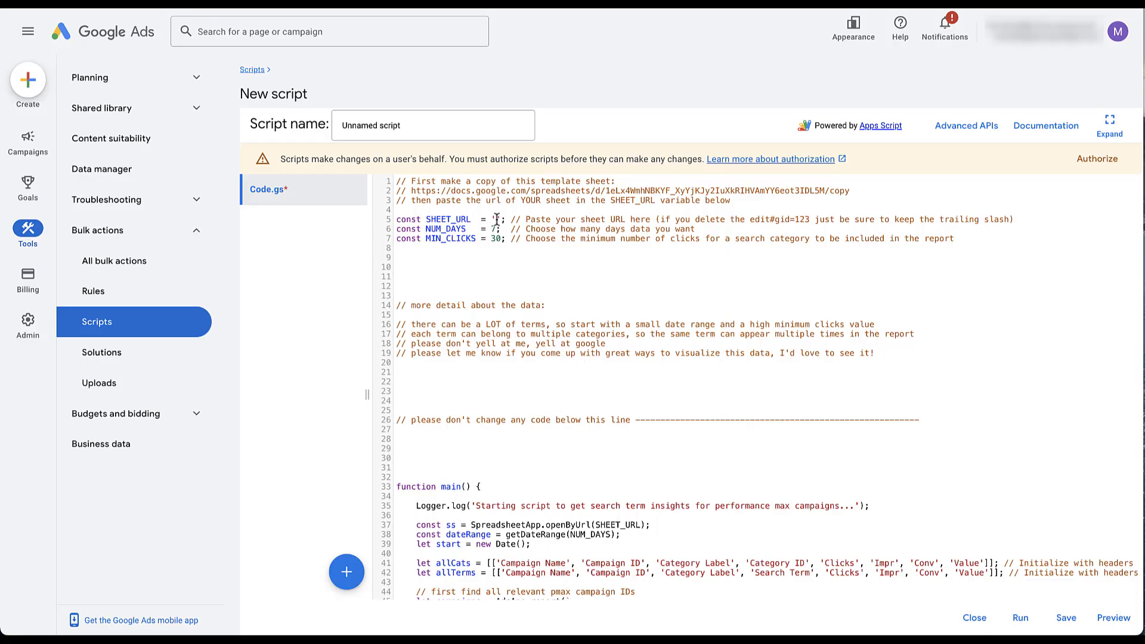
- Paste the copied sheet's address into the SHEET_URL value
click(495, 220)
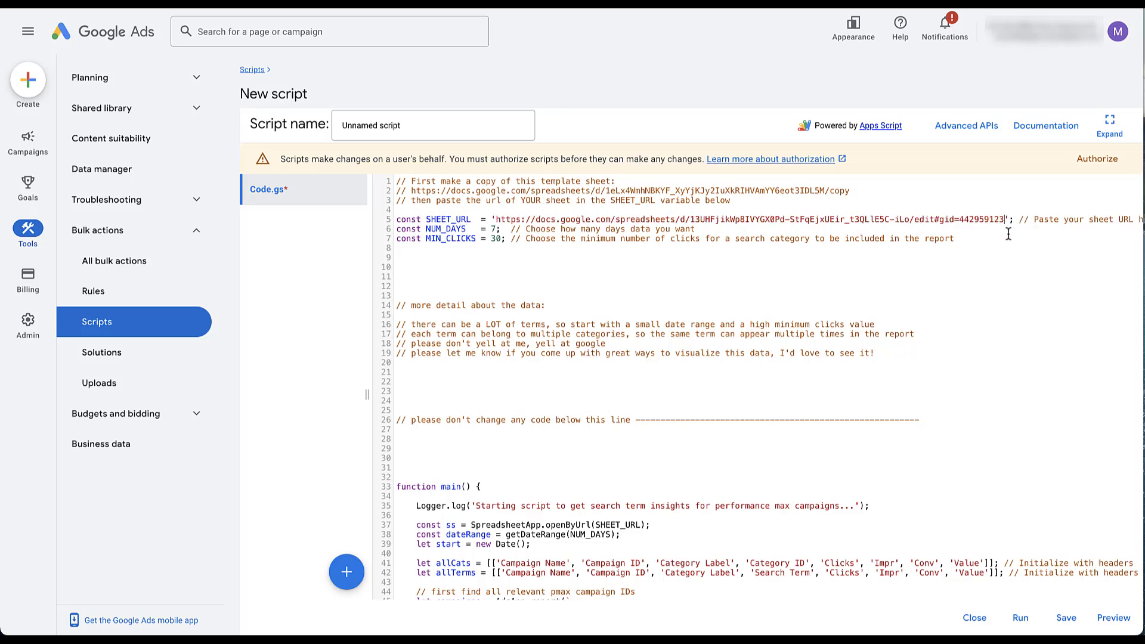
scroll(1068, 231, right, 2)
scroll(967, 231, left, 2)
- Change NUM_DAYS from 7 to 30 and MIN_CLICKS from 30 to 10
key(BackSpace)
text(30)
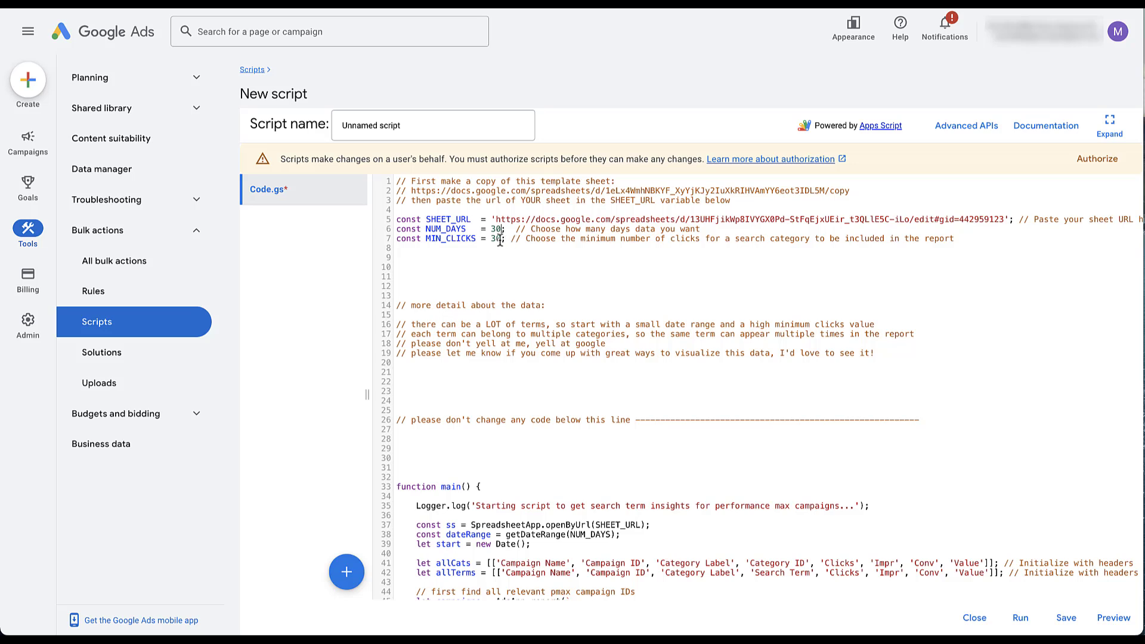
double_click(495, 239)
text(10)
- Authorize the script with the Google account and allow it access
click(1098, 160)
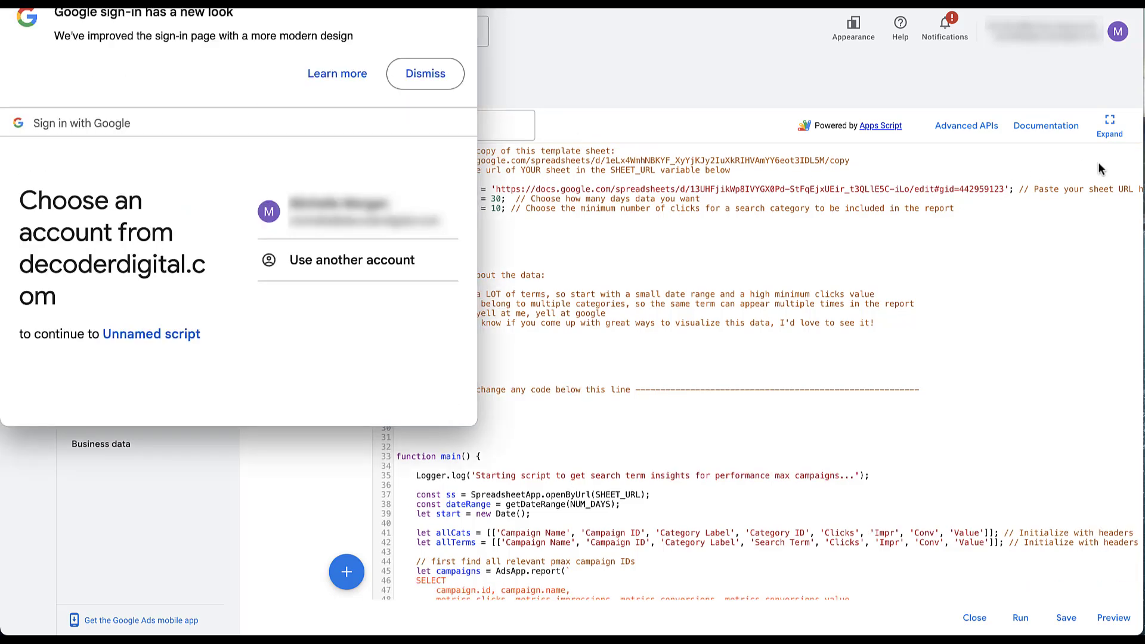
click(314, 275)
click(338, 331)
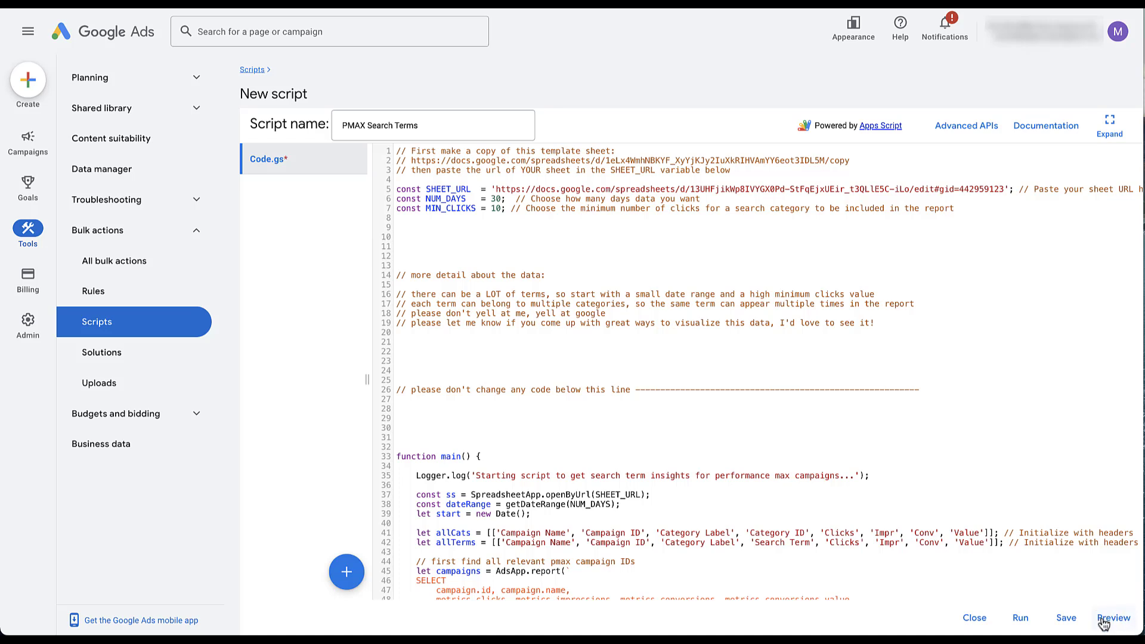
- Run the script without preview, re-authorizing when prompted
click(1018, 622)
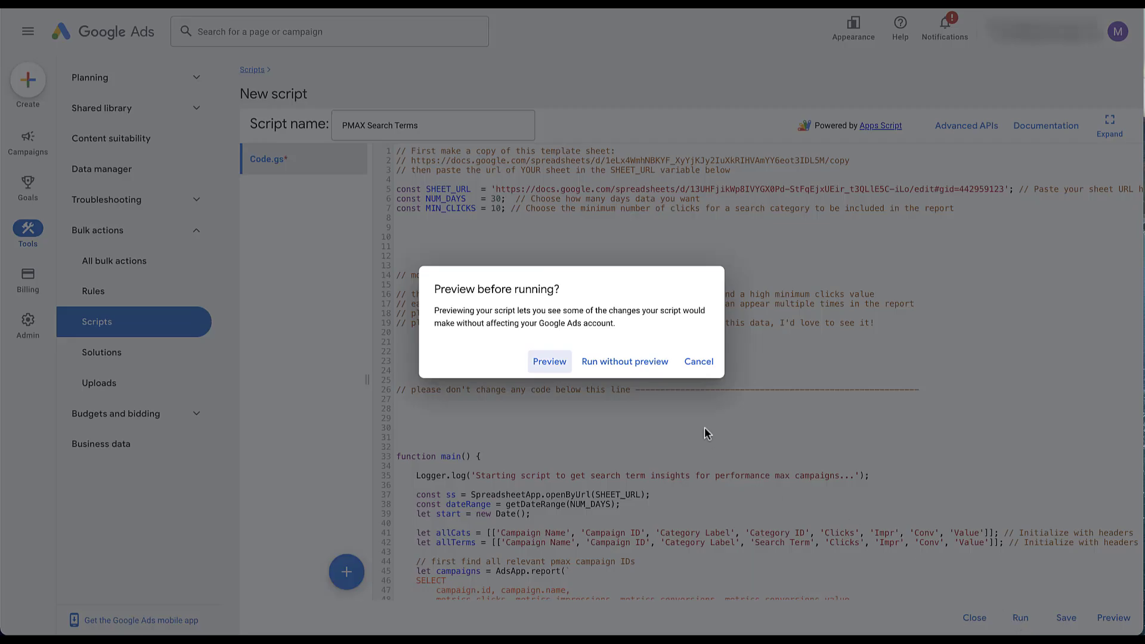
click(639, 364)
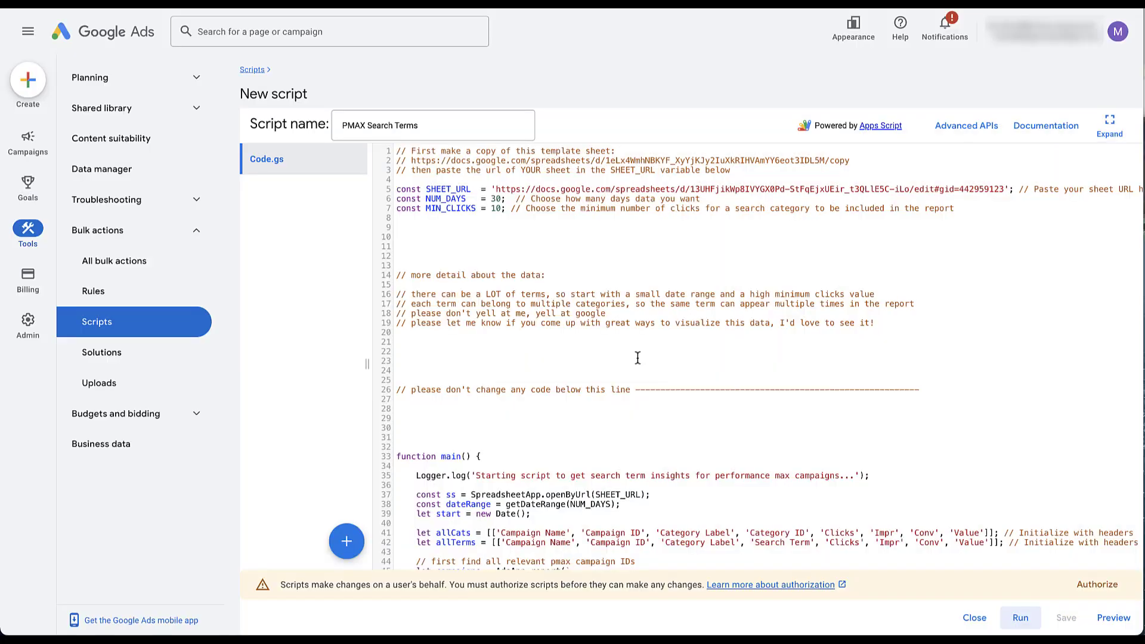
click(1096, 586)
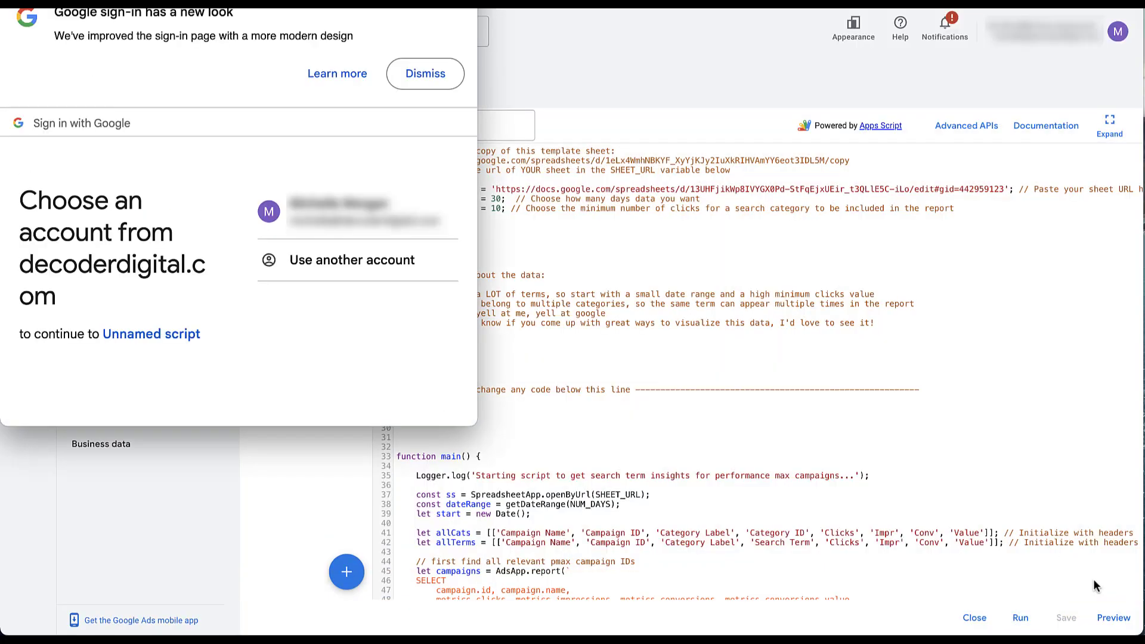
click(1021, 618)
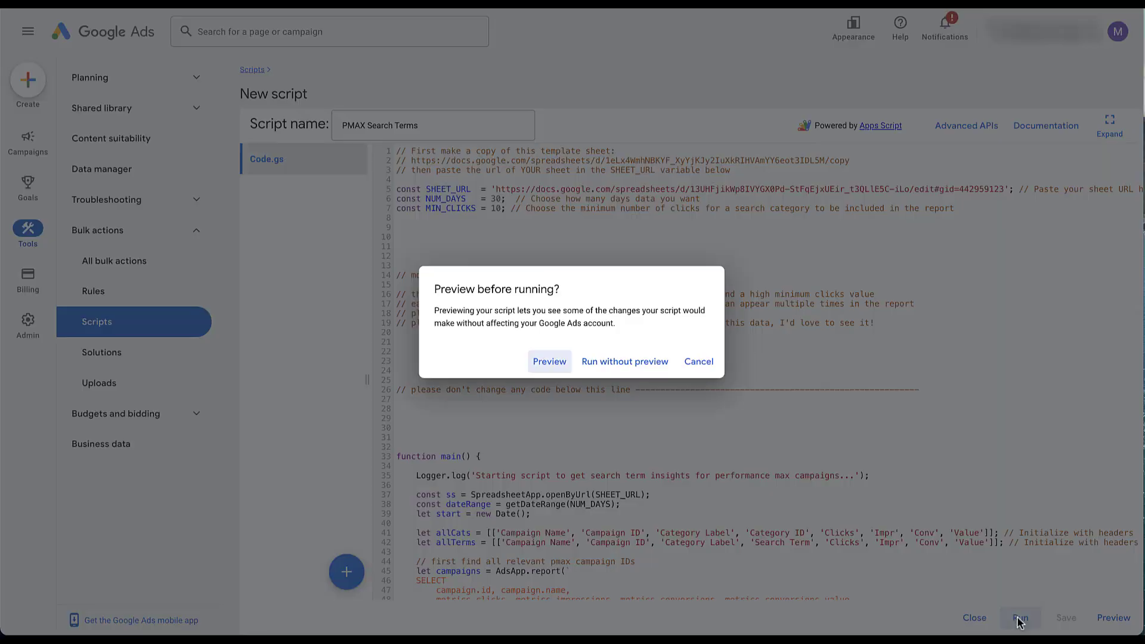
click(648, 363)
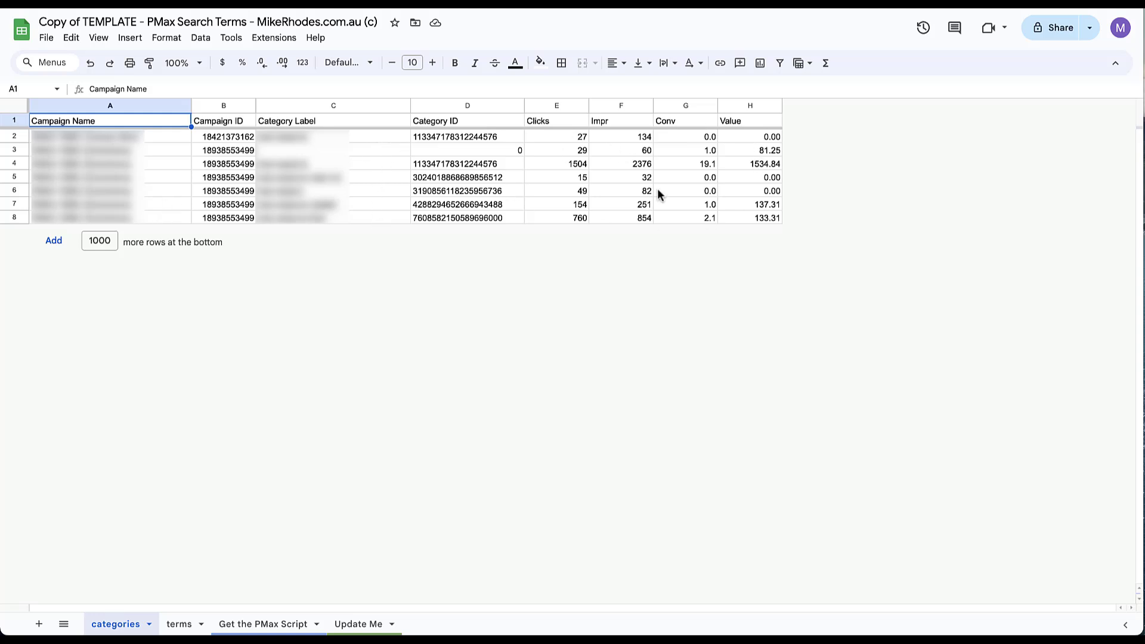
- Switch to the terms tab and scroll through the search-term rows
click(177, 626)
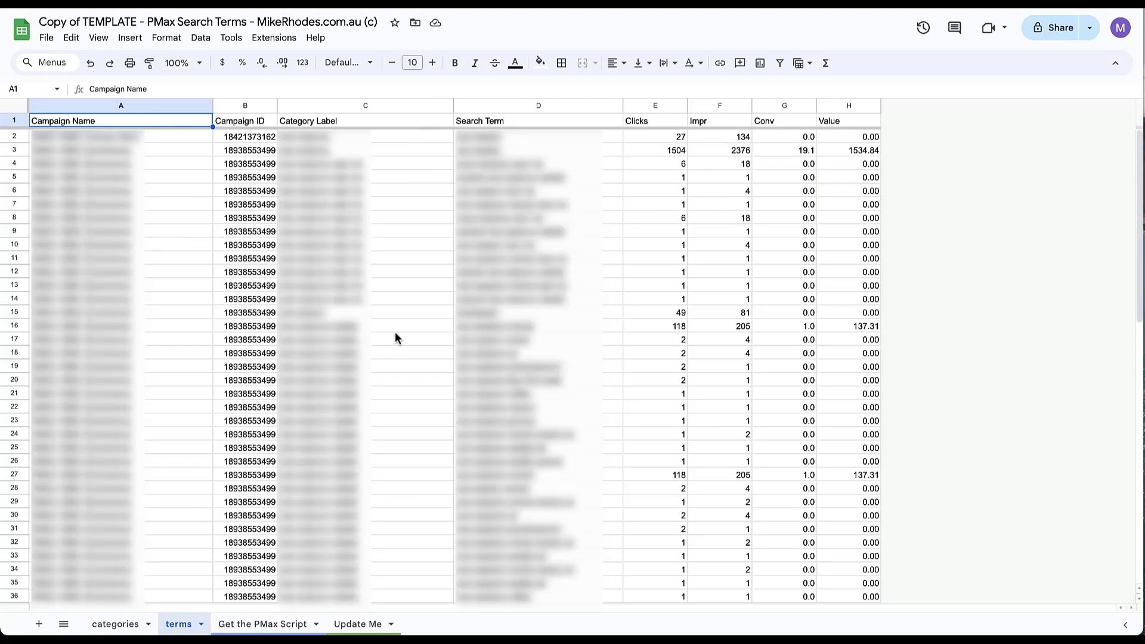
scroll(395, 333, down, 6)
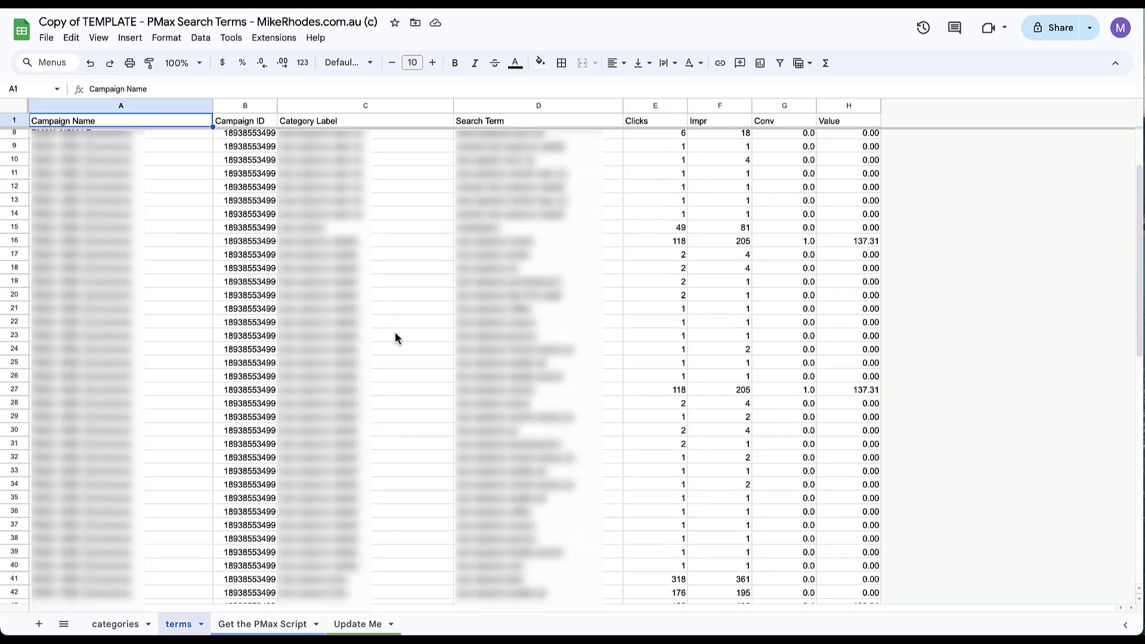
scroll(395, 334, down, 10)
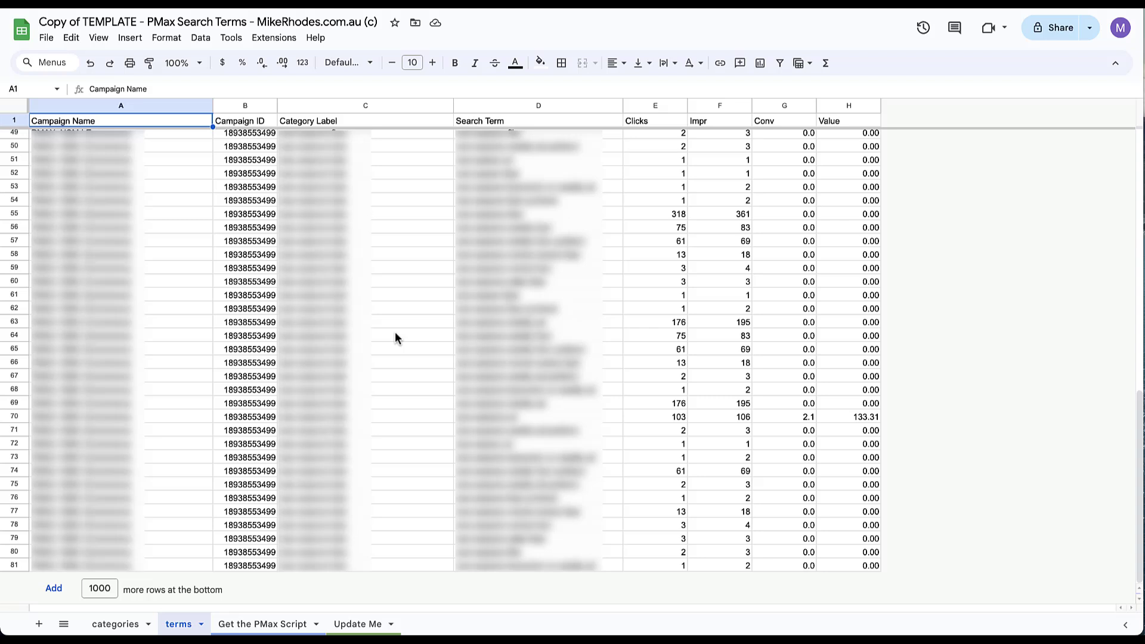
scroll(395, 333, up, 6)
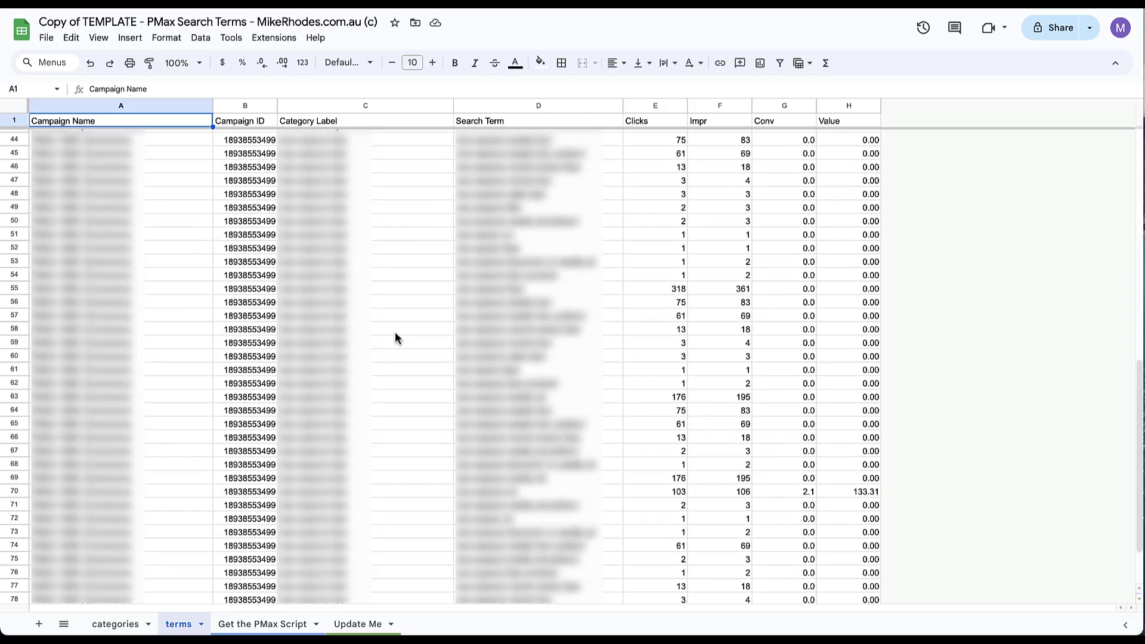
scroll(391, 425, up, 9)
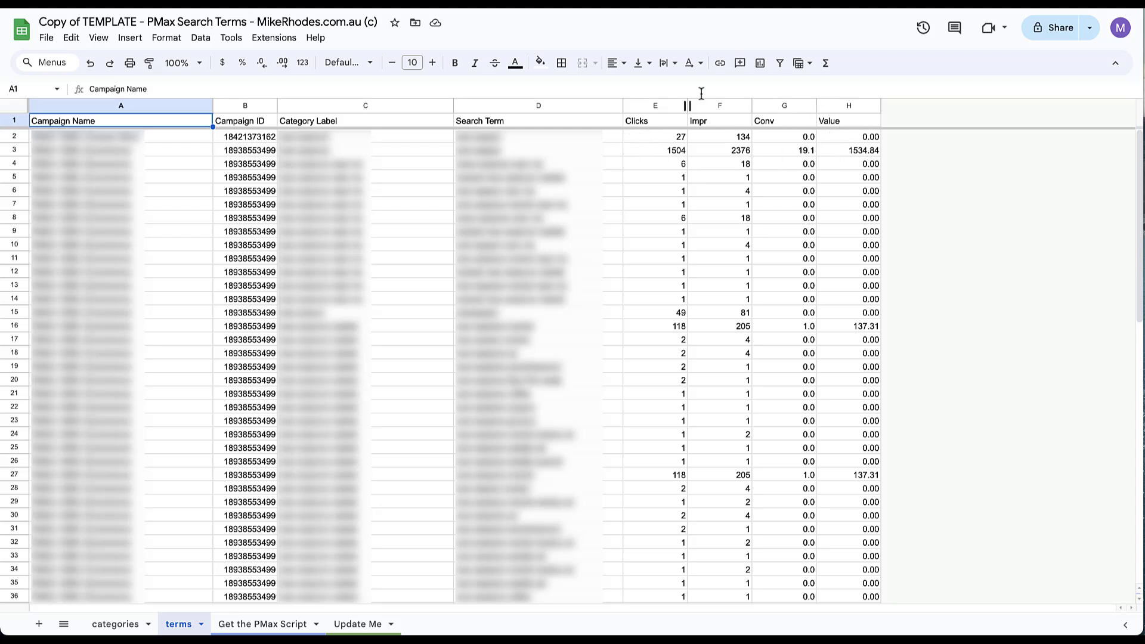
- Select the header row A1:H1 and create a filter on the terms table
click(794, 123)
click(830, 124)
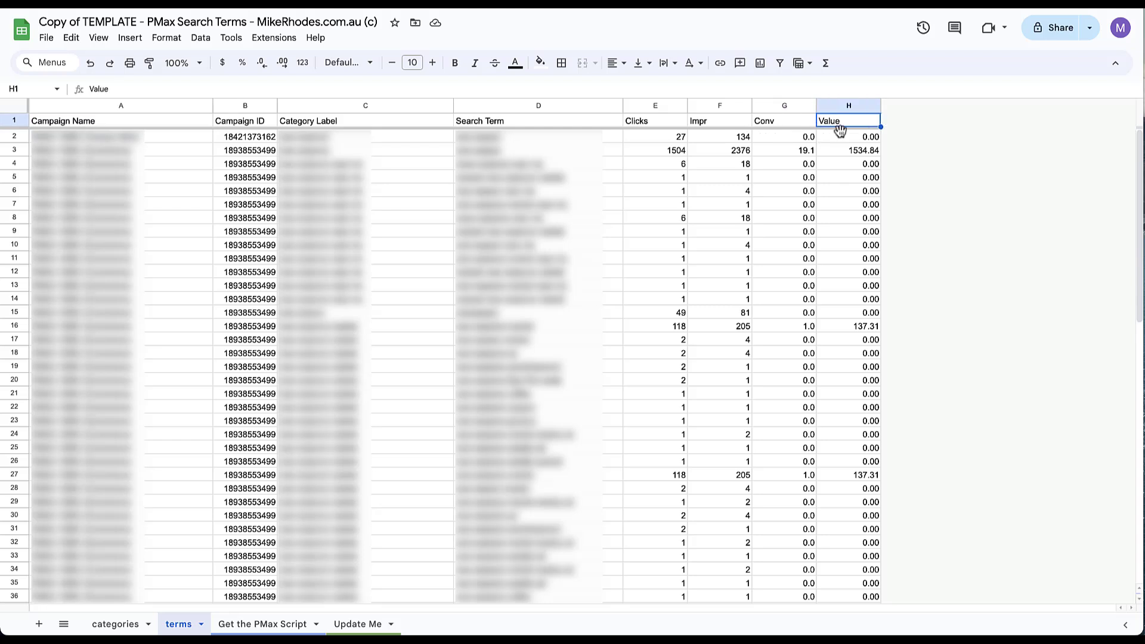
drag(843, 120, 185, 126)
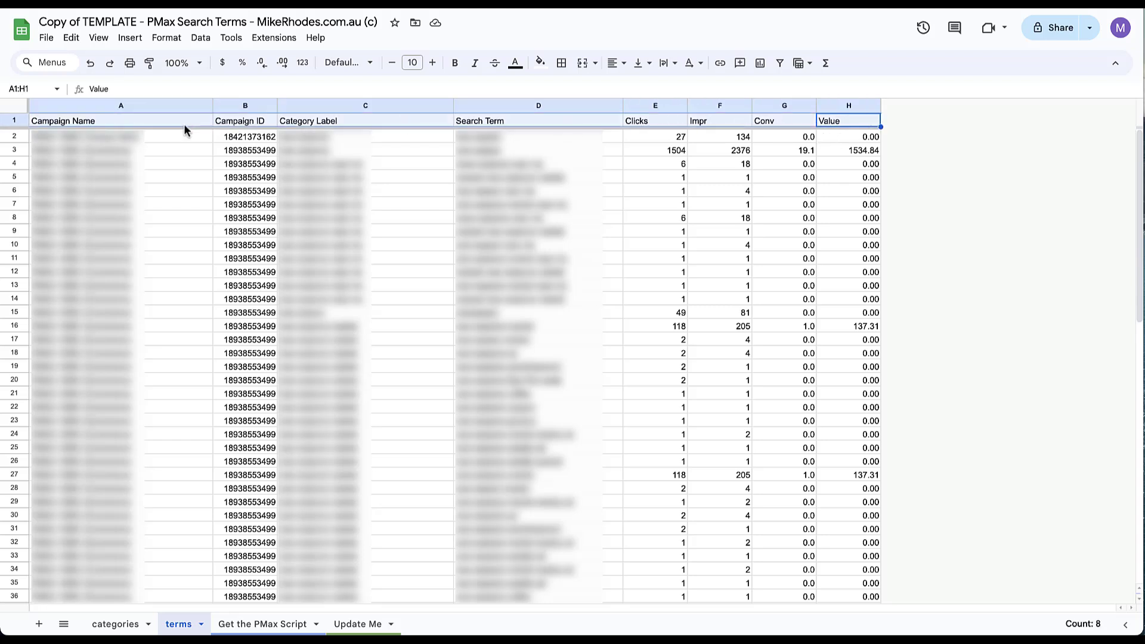
click(780, 64)
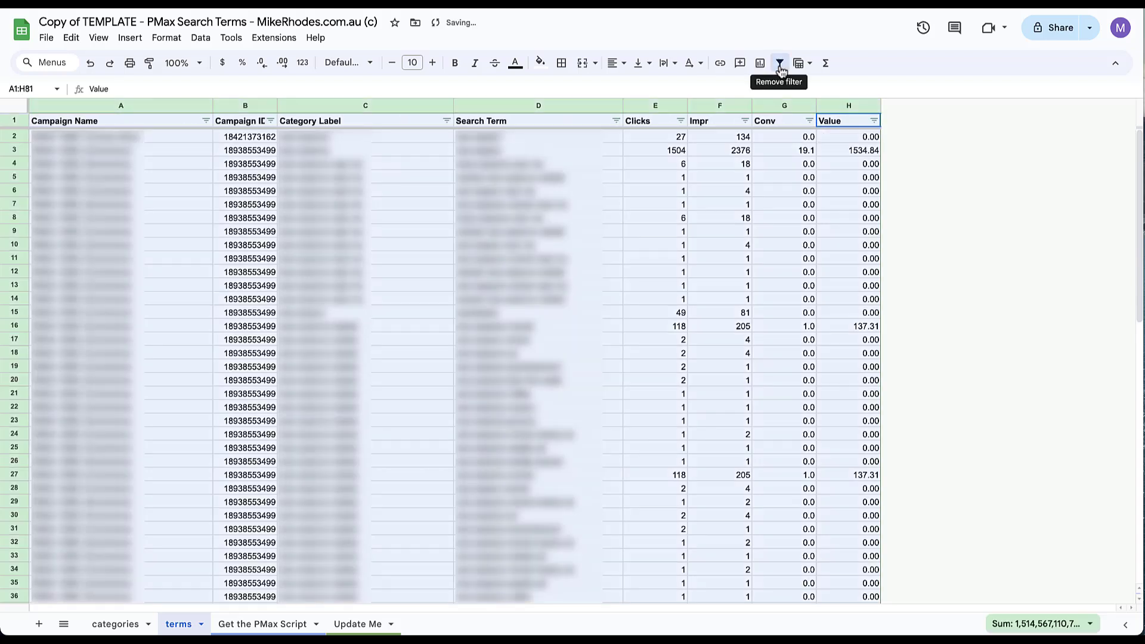
- Filter Conv to only 0.0 and sort Clicks from highest to lowest
click(809, 121)
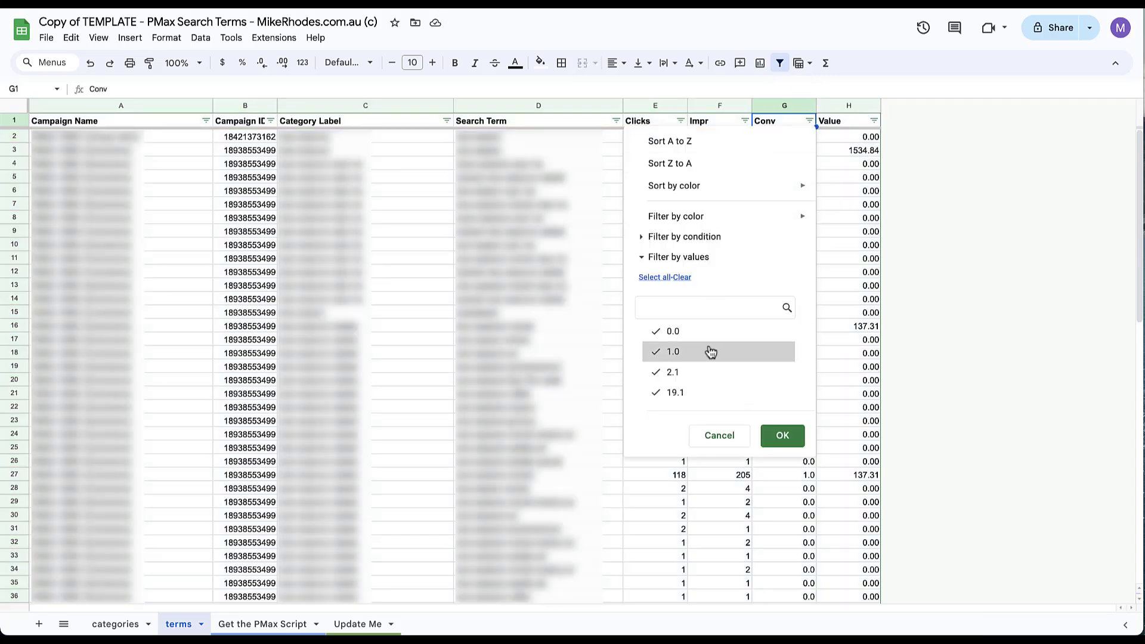
click(682, 278)
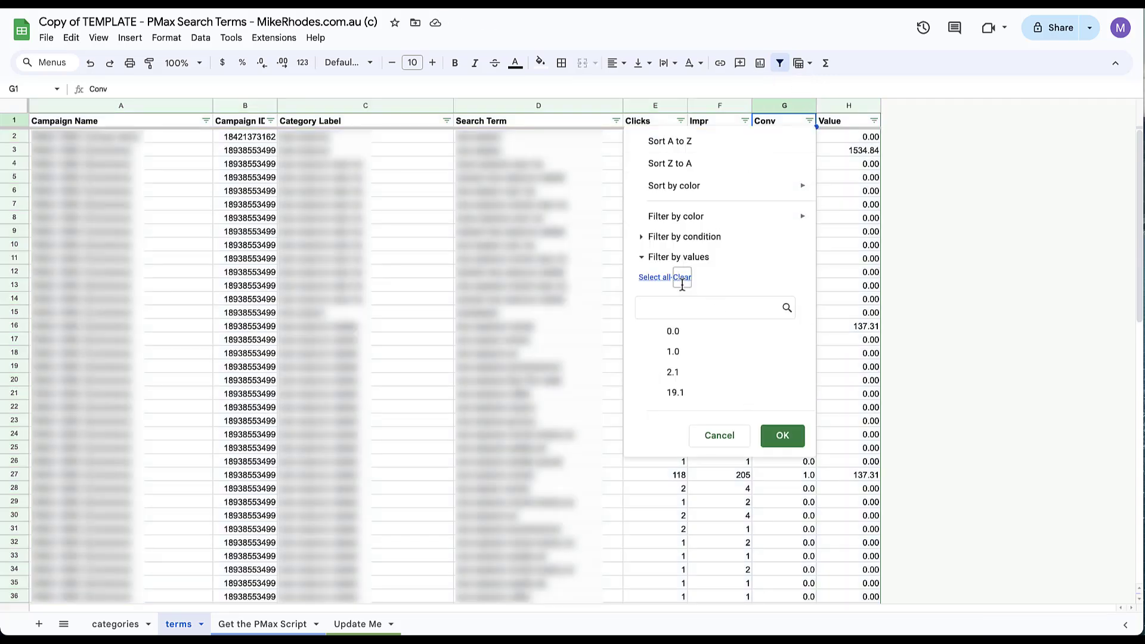
click(680, 334)
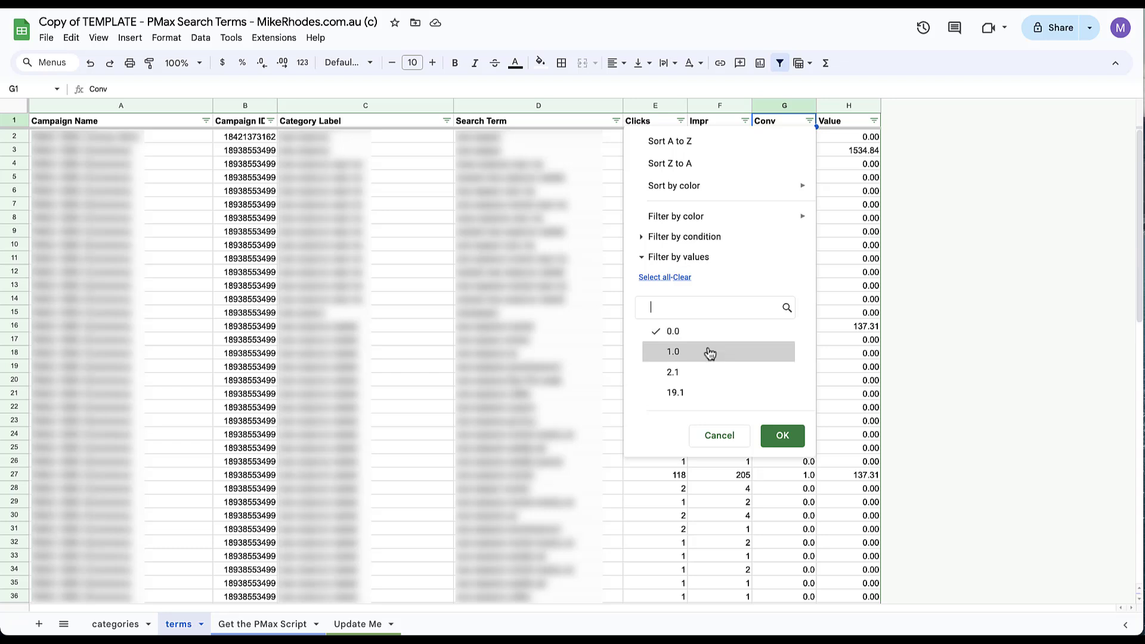
click(784, 437)
click(681, 120)
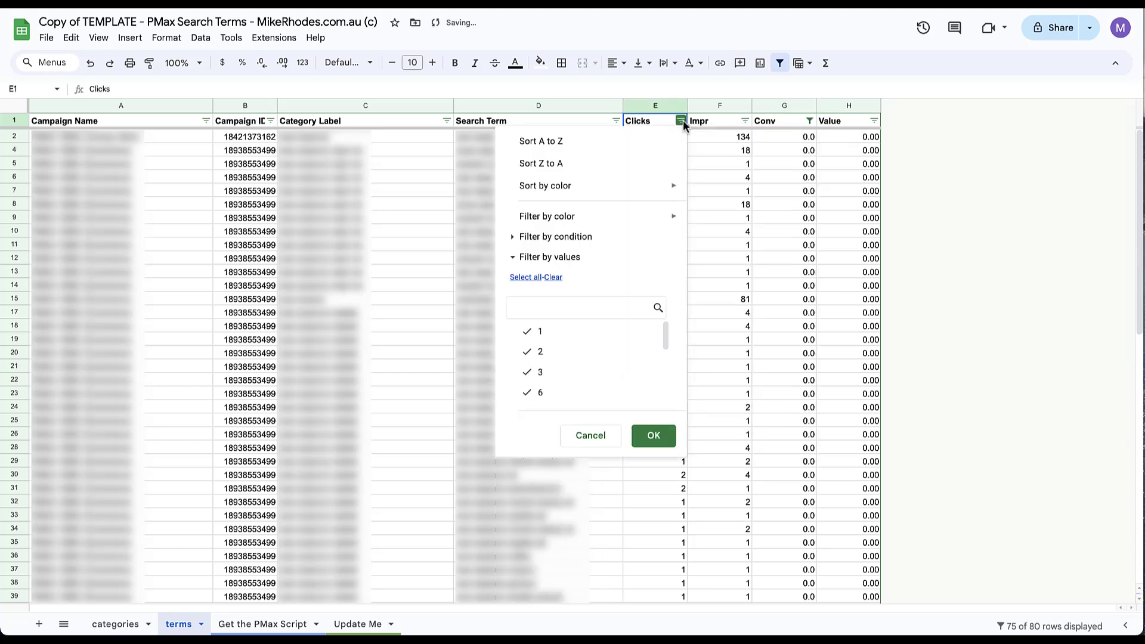
click(614, 164)
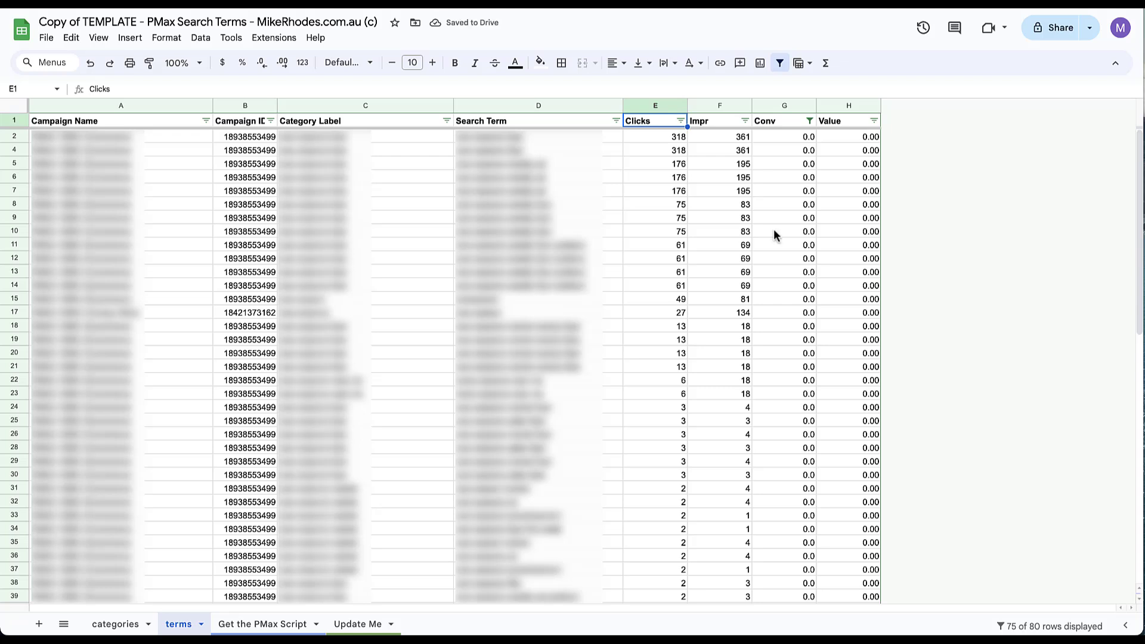